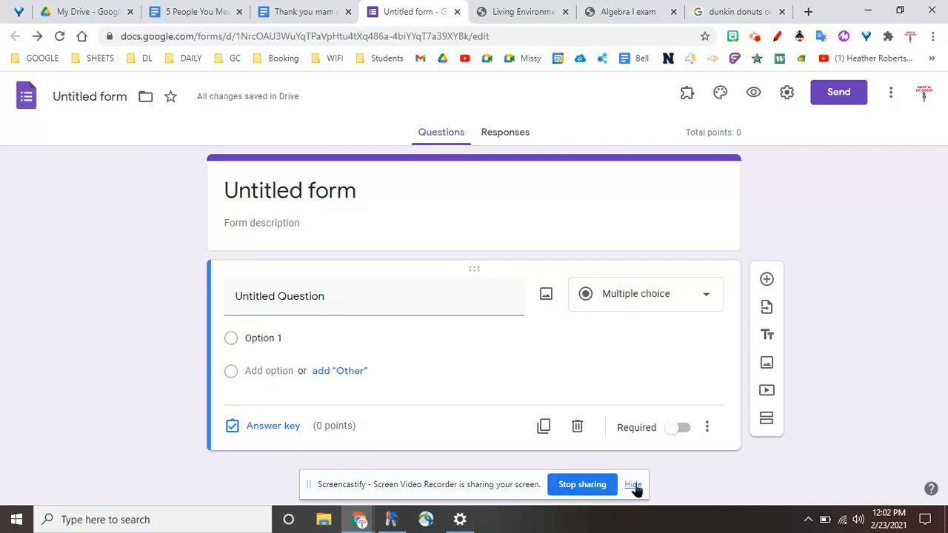
pyautogui.click(633, 485)
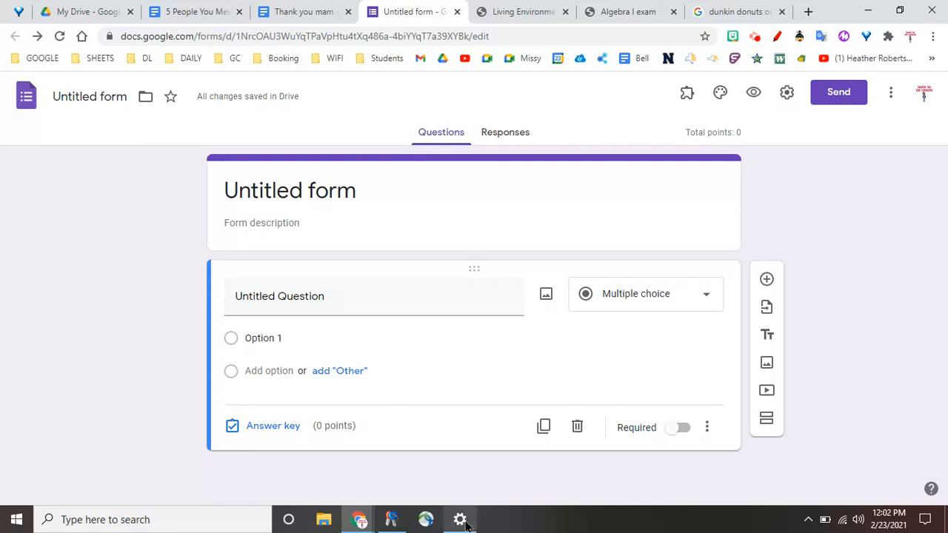
pyautogui.moveTo(459, 520)
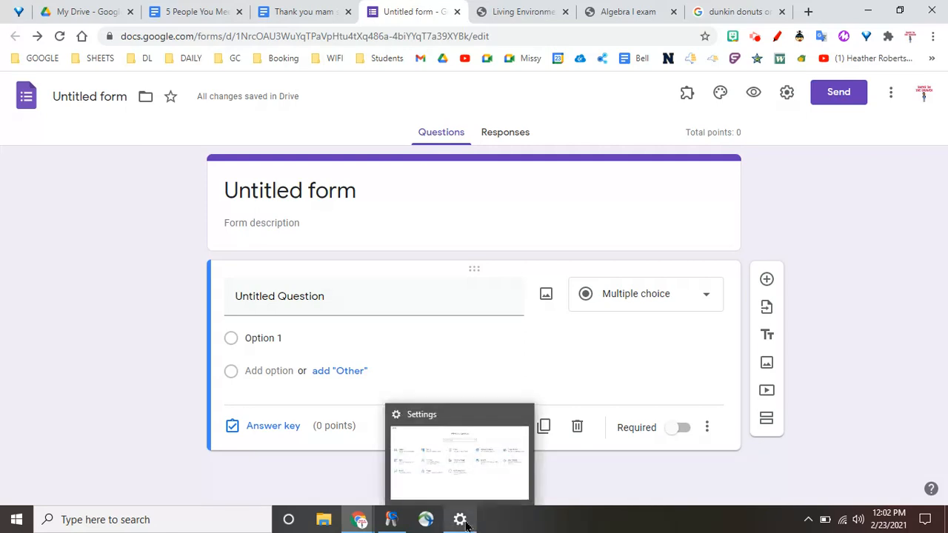
pyautogui.click(465, 523)
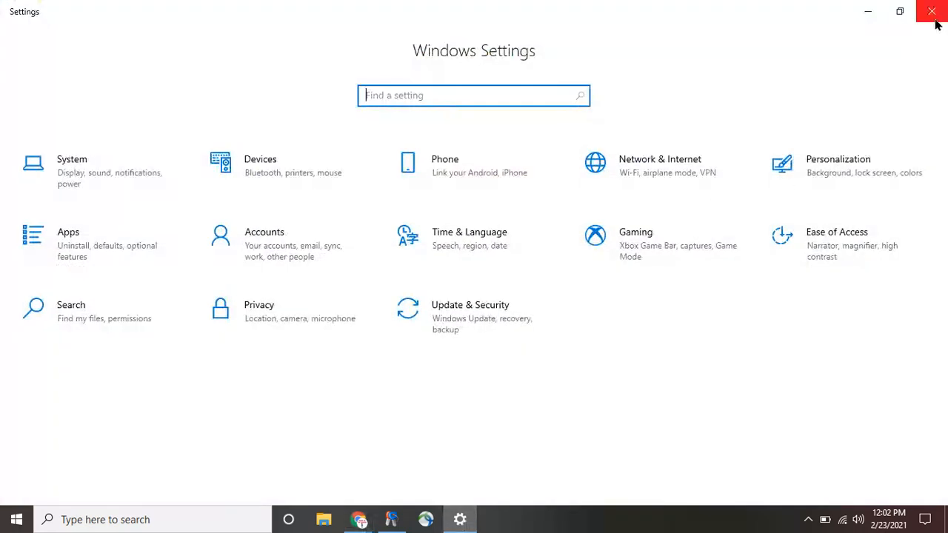
pyautogui.click(934, 16)
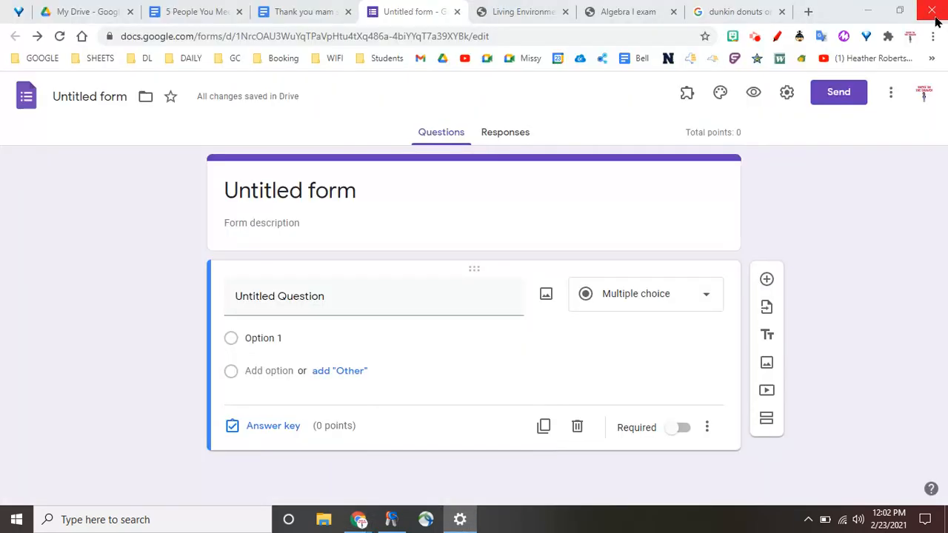
pyautogui.click(137, 519)
pyautogui.write('se')
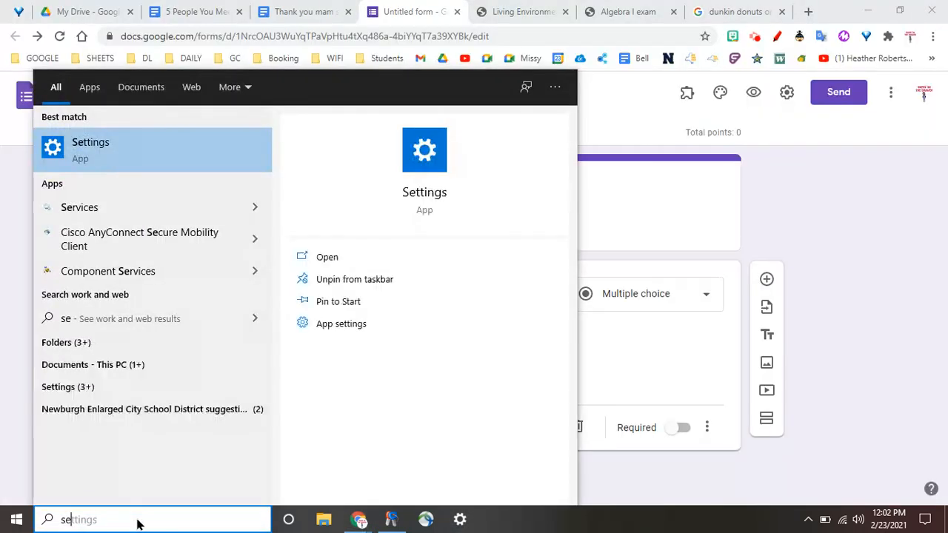
pyautogui.press('BackSpace')
pyautogui.press('BackSpace')
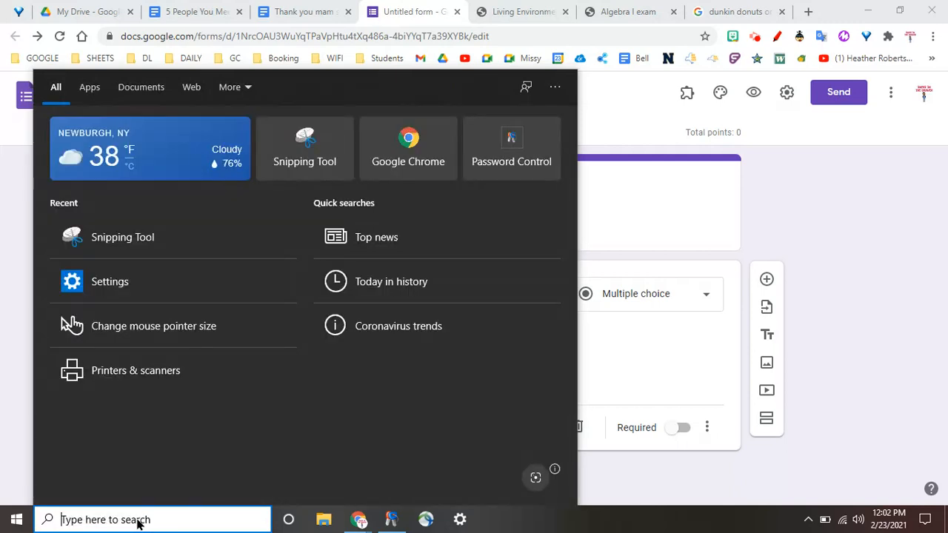
pyautogui.click(5, 449)
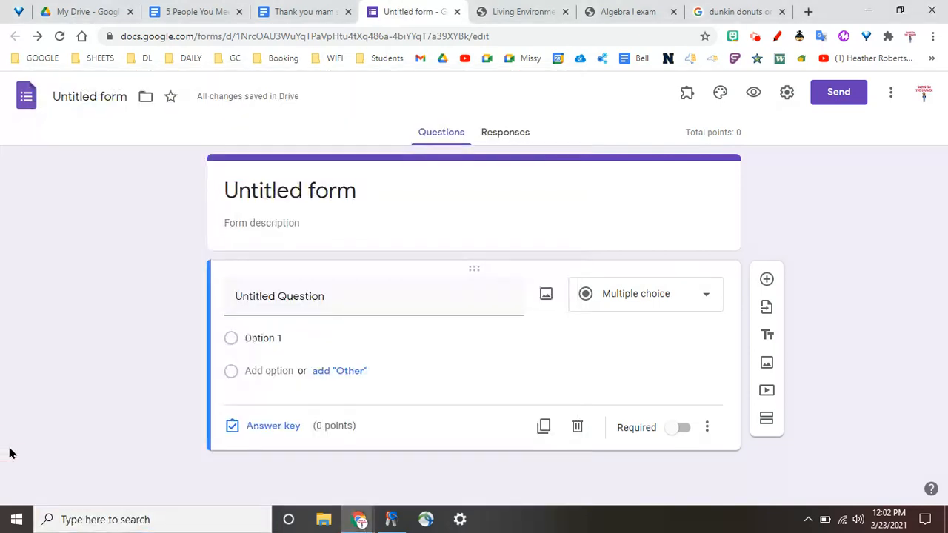
# Step: Search Windows for "snip" and pin the Snipping Tool to the taskbar
pyautogui.click(144, 521)
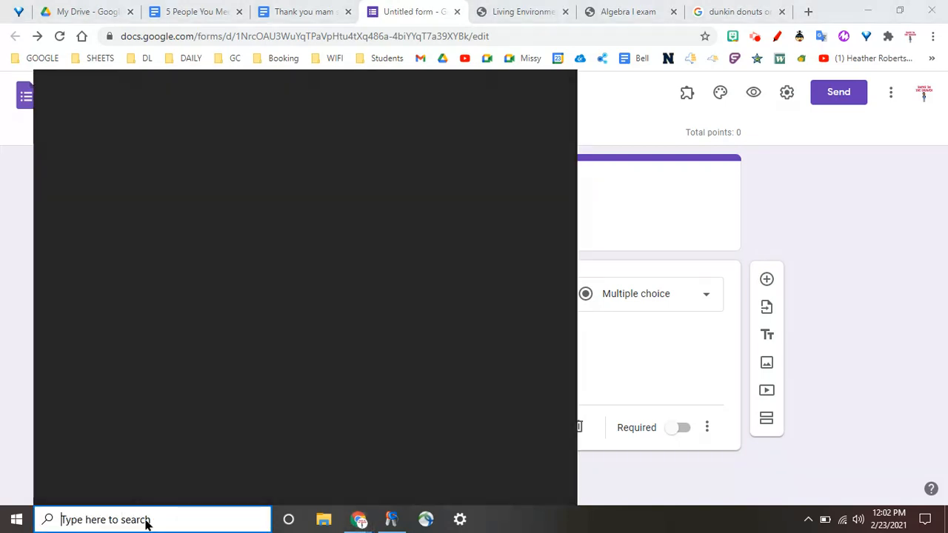
pyautogui.write('snip')
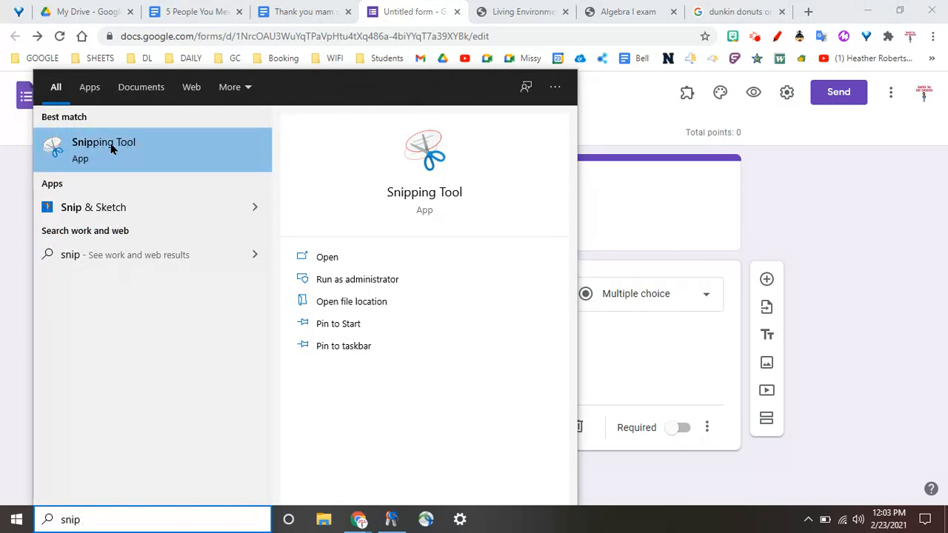
pyautogui.click(346, 348)
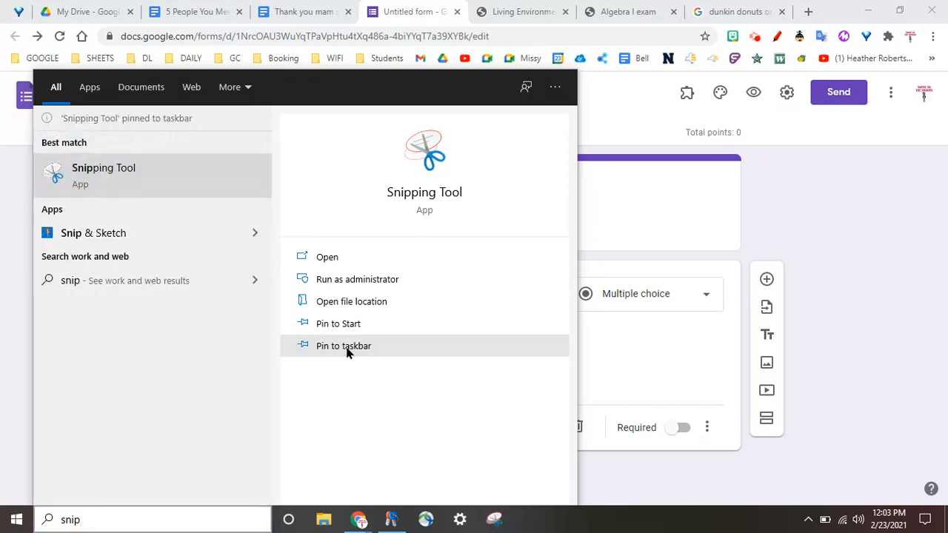
pyautogui.click(854, 239)
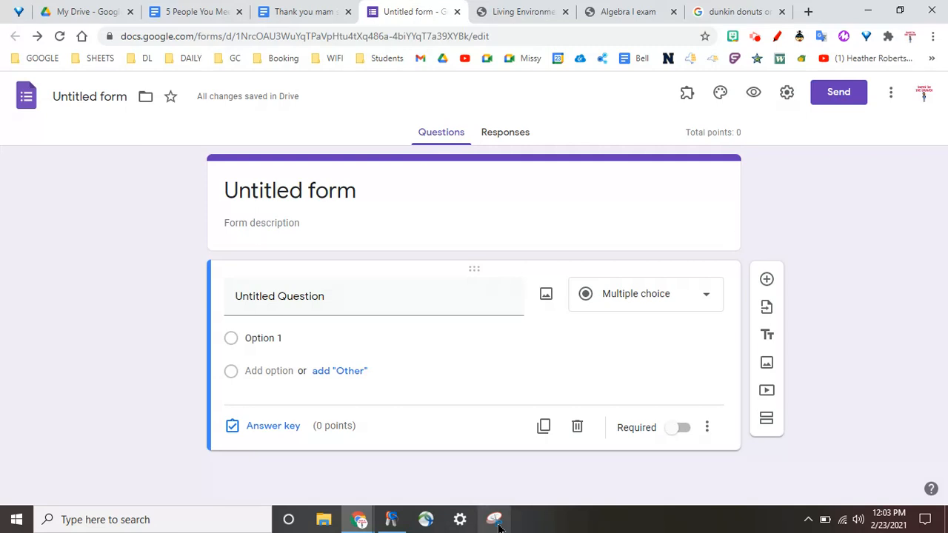
# Step: Check the form's quiz settings and general settings, and leave them without saving
pyautogui.click(786, 93)
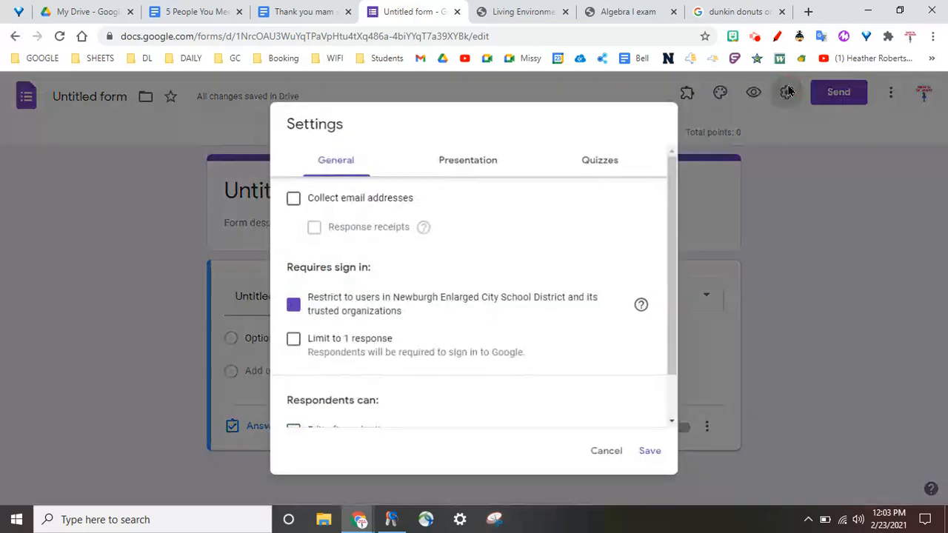
pyautogui.click(602, 161)
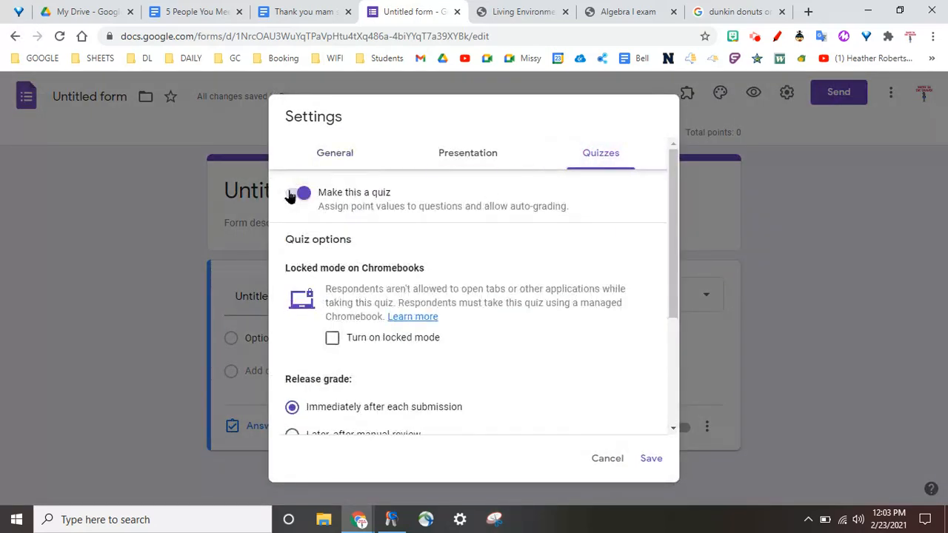
pyautogui.click(345, 159)
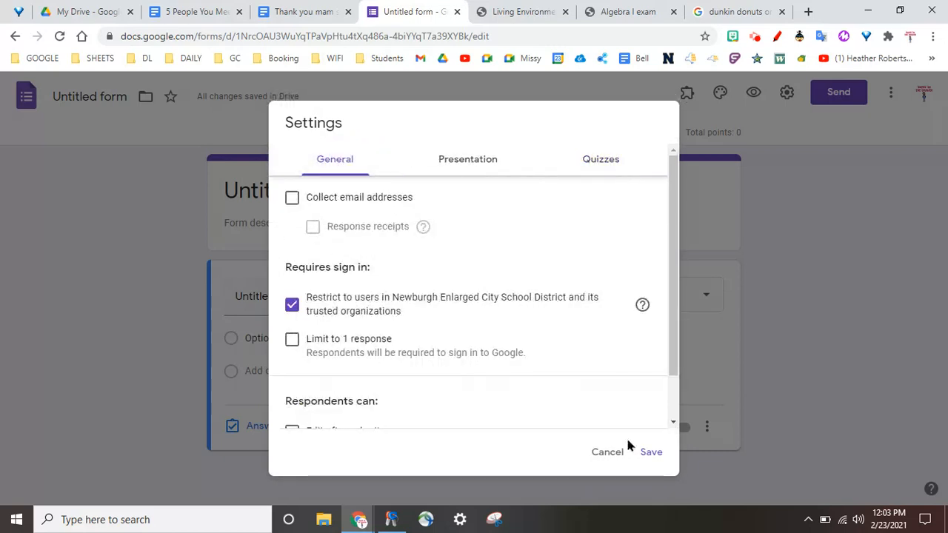
pyautogui.click(602, 453)
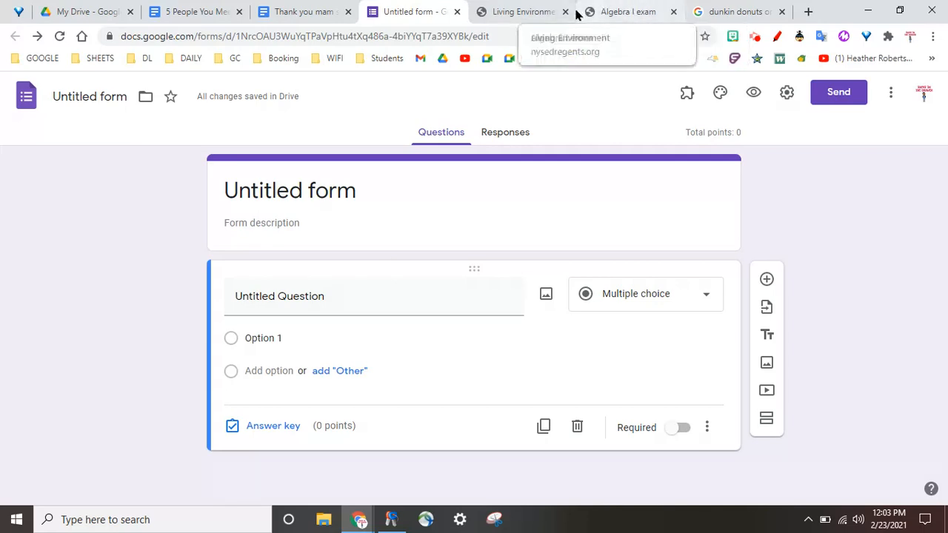
# Step: Capture question 1 with its four answer choices from the Living Environment exam PDF using the Snipping Tool
pyautogui.click(518, 10)
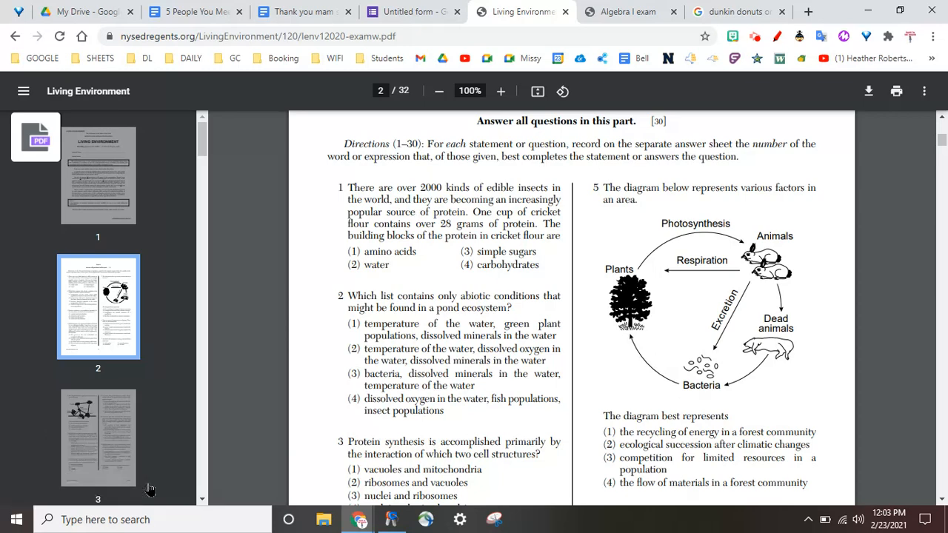
pyautogui.click(499, 522)
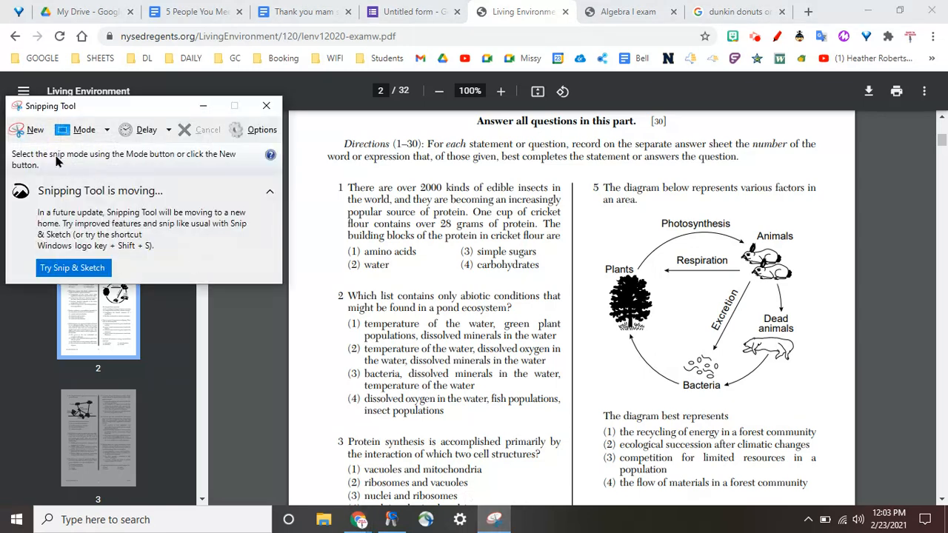
pyautogui.click(35, 131)
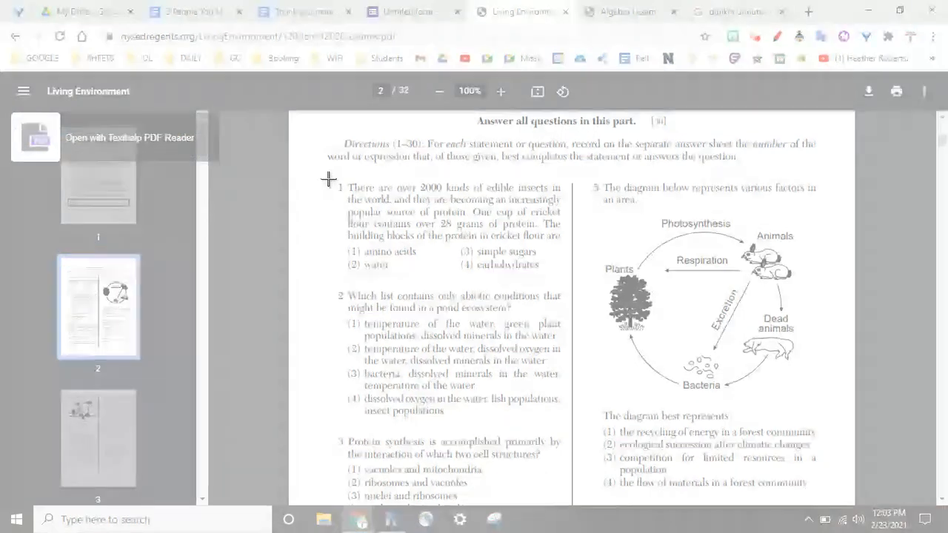
pyautogui.moveTo(328, 179); pyautogui.dragTo(569, 282)
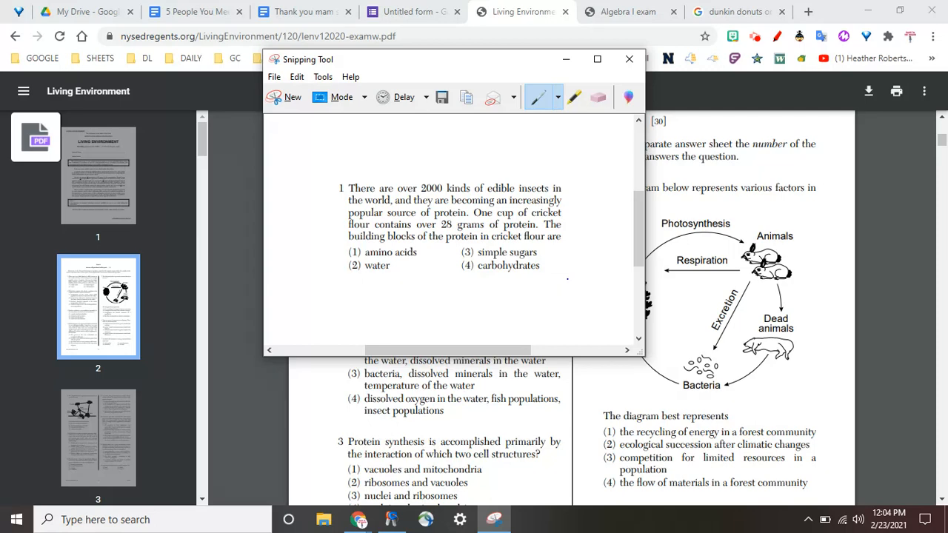
# Step: Save the question 1 snip in Downloads as a PNG file named "sc q 1"
pyautogui.click(273, 77)
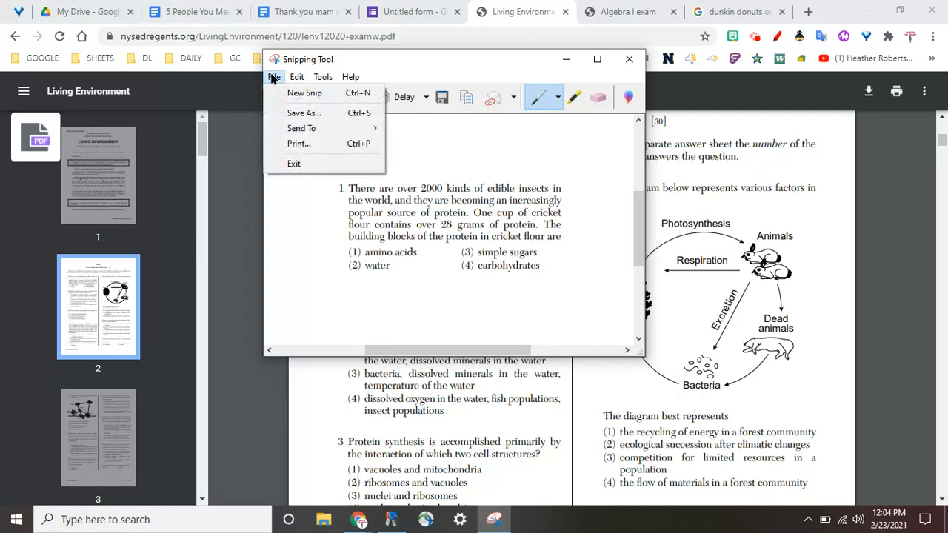
pyautogui.click(304, 111)
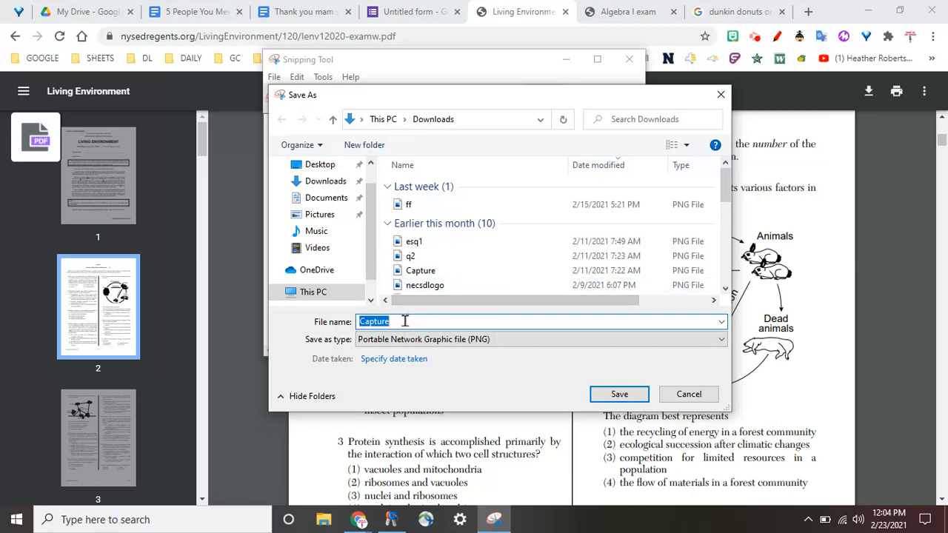
pyautogui.write('sc q 1')
pyautogui.click(616, 394)
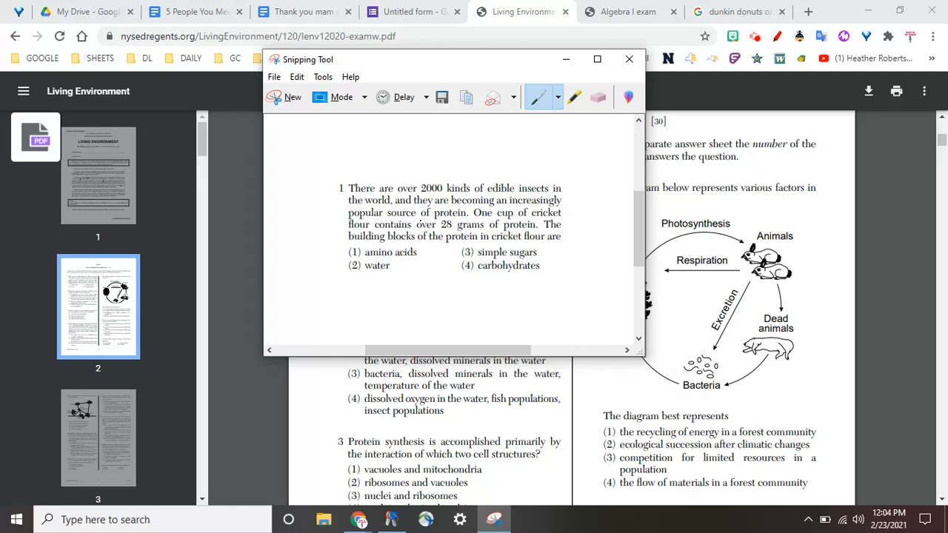
# Step: Copy the question 1 snip and paste it below the page and detail table in the Thank you mam study packet document
pyautogui.rightClick(419, 220)
pyautogui.click(465, 245)
pyautogui.click(302, 12)
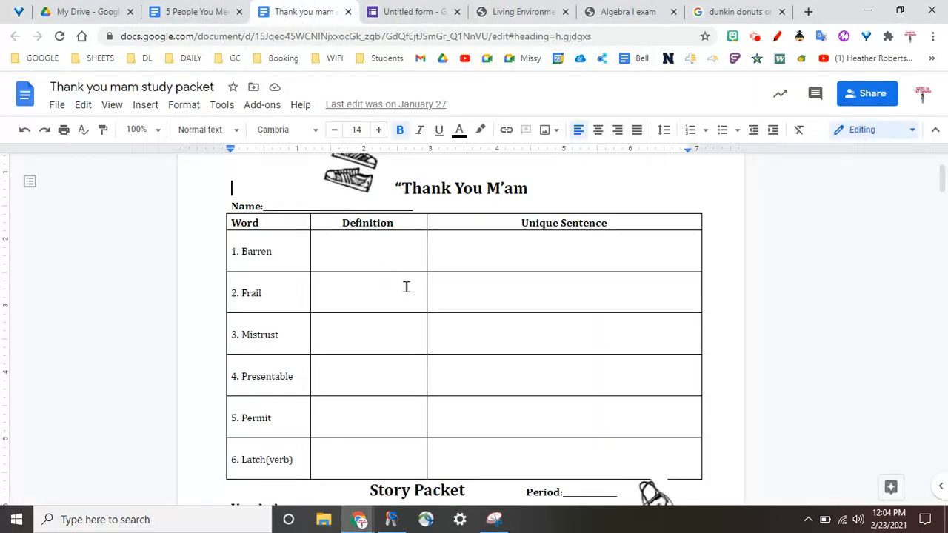
pyautogui.scroll(-20, 427, 295)
pyautogui.scroll(-9, 427, 294)
pyautogui.rightClick(382, 329)
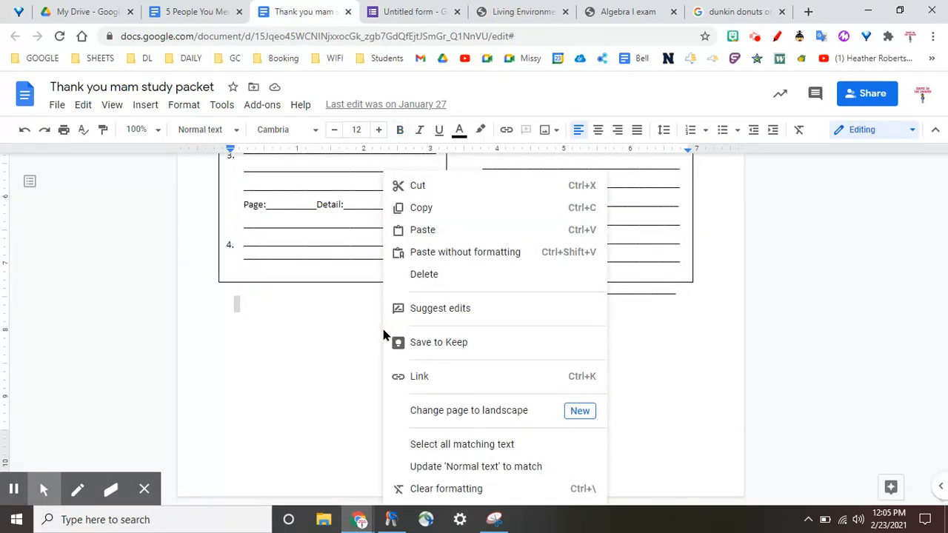
pyautogui.click(445, 231)
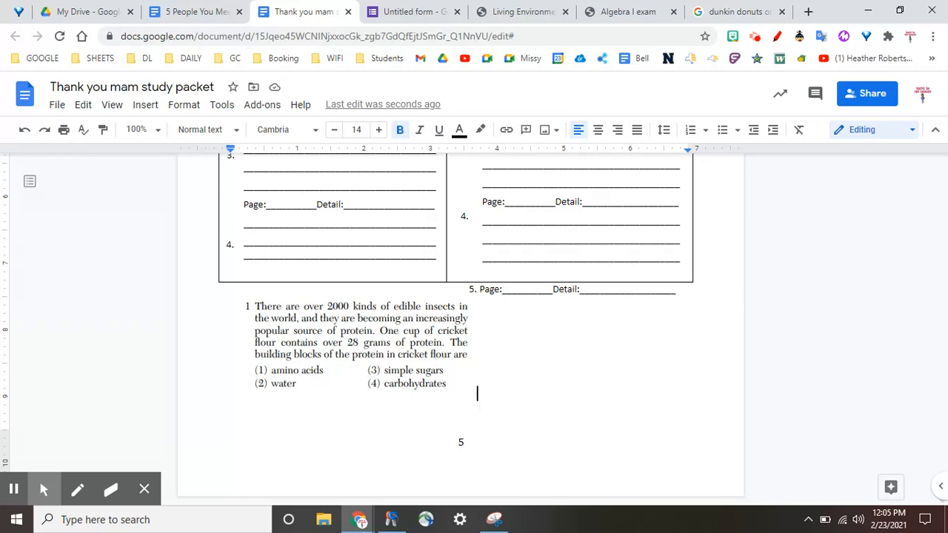
# Step: Return to the Living Environment exam PDF and close the Snipping Tool
pyautogui.click(507, 11)
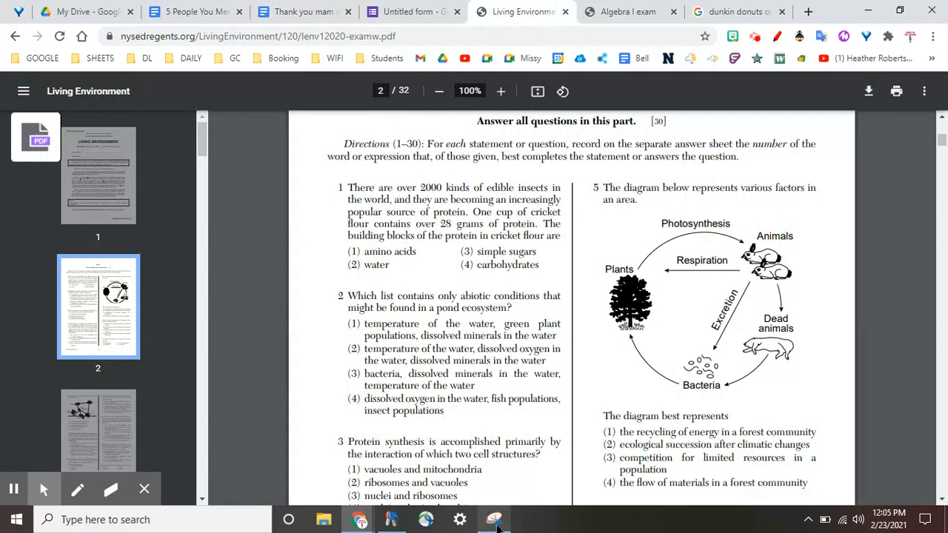
pyautogui.click(494, 519)
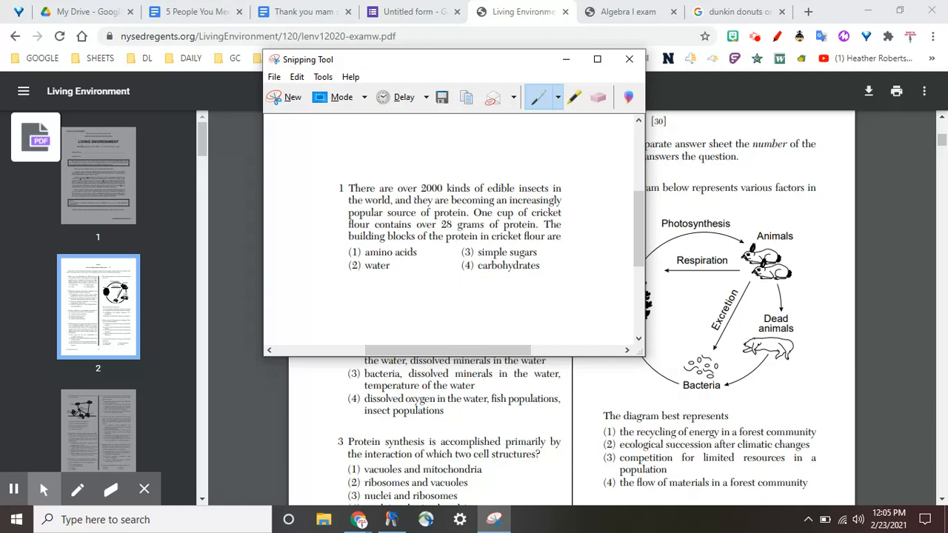
pyautogui.click(631, 59)
# Step: Switch to the untitled form and upload the "sc q 1" image from Downloads into its multiple-choice question
pyautogui.click(413, 14)
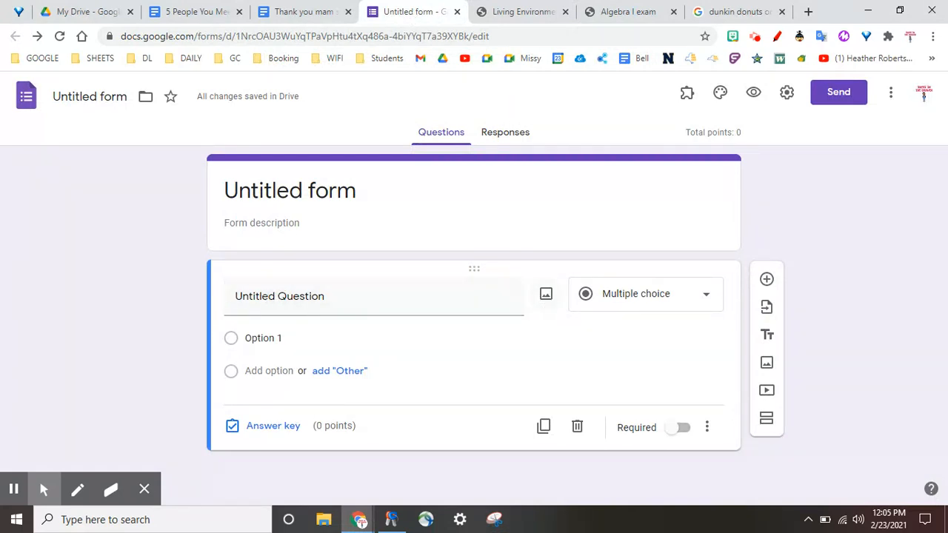
pyautogui.click(547, 297)
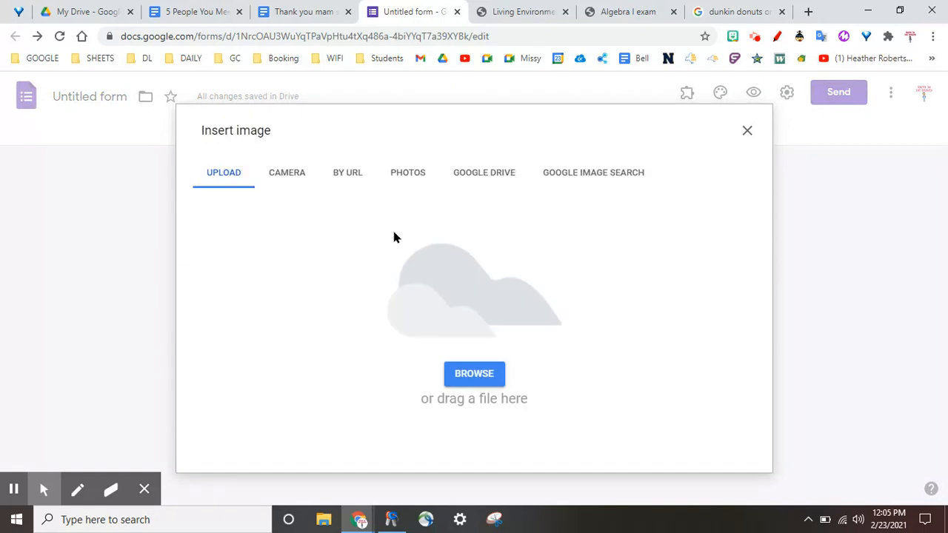
pyautogui.click(484, 378)
pyautogui.click(480, 377)
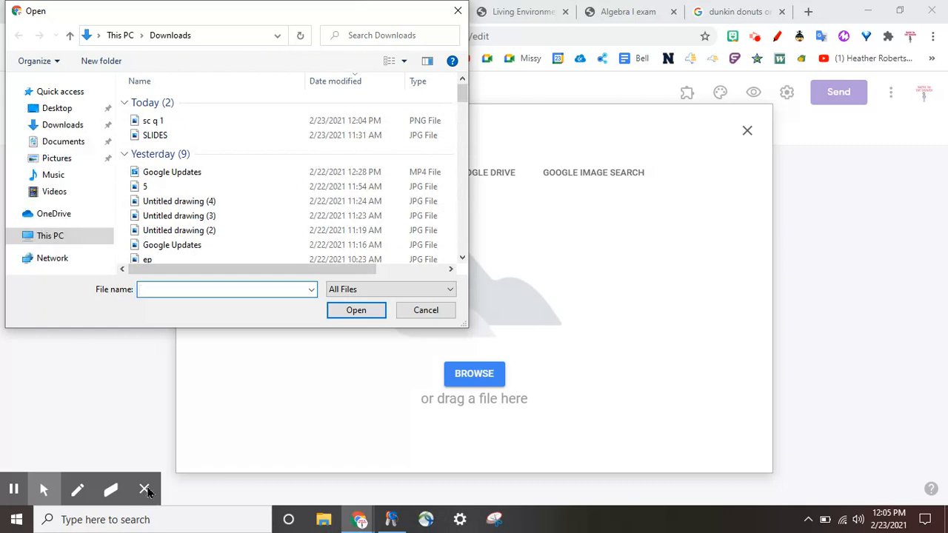
pyautogui.doubleClick(164, 122)
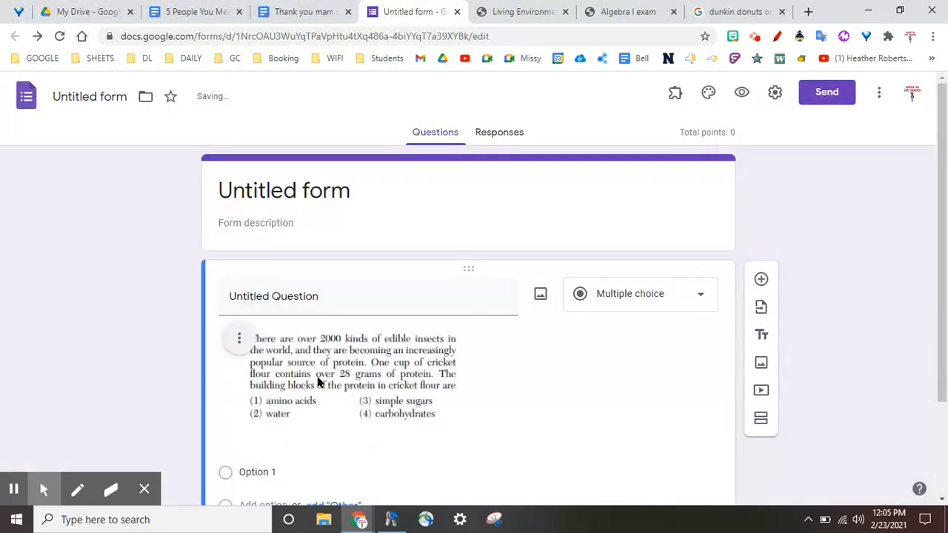
# Step: Give the question four answer options labelled 1, 2, 3 and 4
pyautogui.scroll(-2, 112, 391)
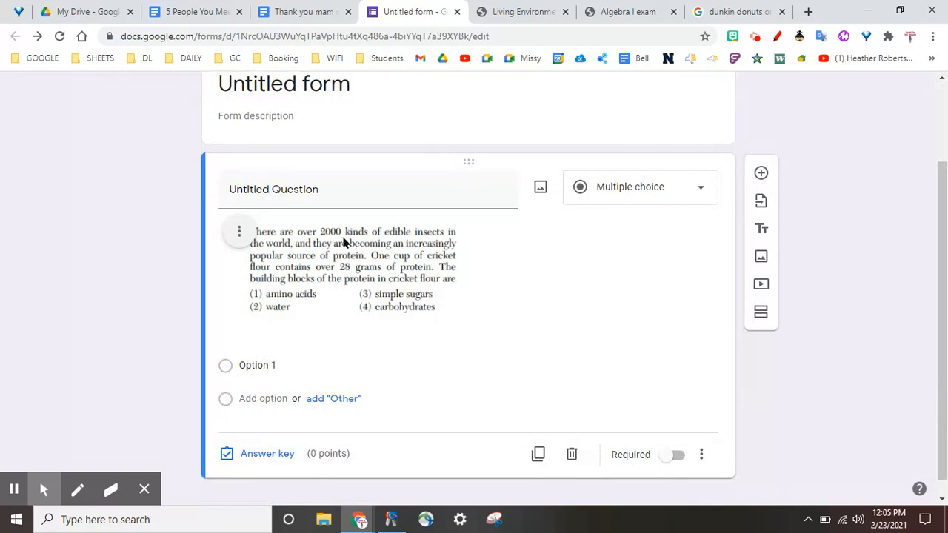
pyautogui.click(254, 366)
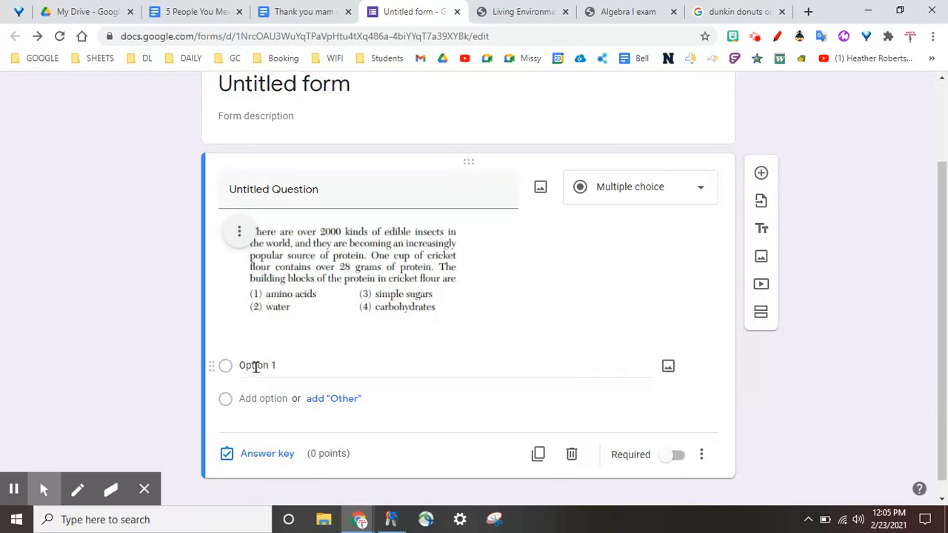
pyautogui.write('1')
pyautogui.press('Return')
pyautogui.write('2')
pyautogui.press('Return')
pyautogui.write('3')
pyautogui.press('Return')
pyautogui.write('4')
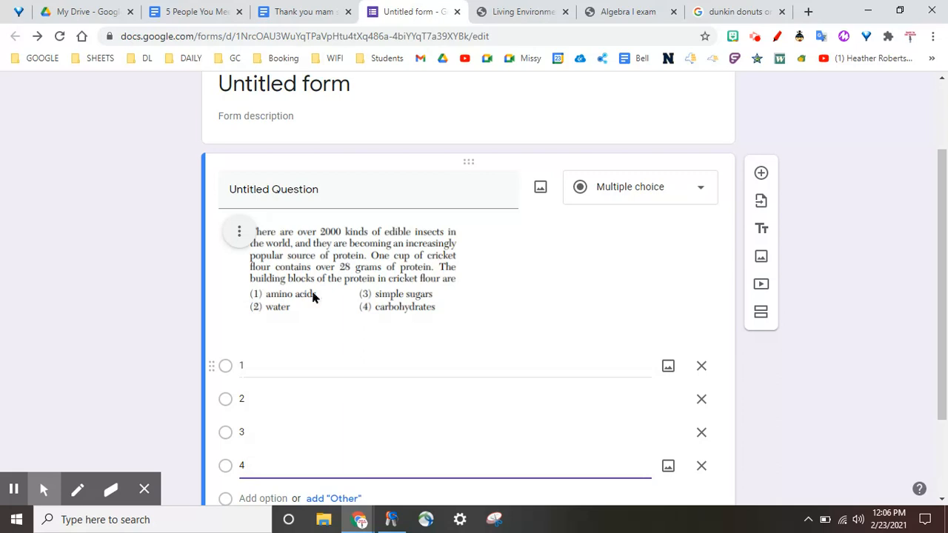
# Step: Title the multiple-choice question with the insect protein image "Question 1"
pyautogui.click(308, 193)
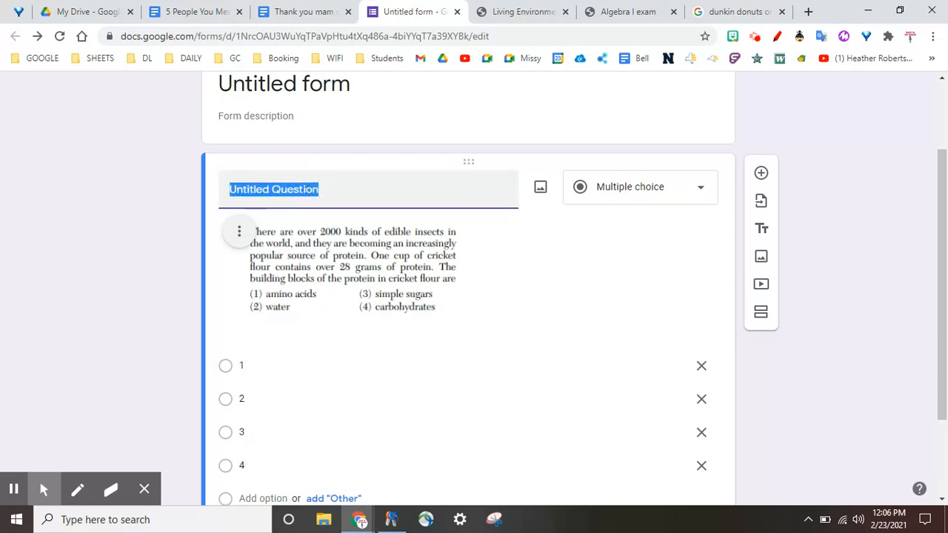
pyautogui.write('Ques')
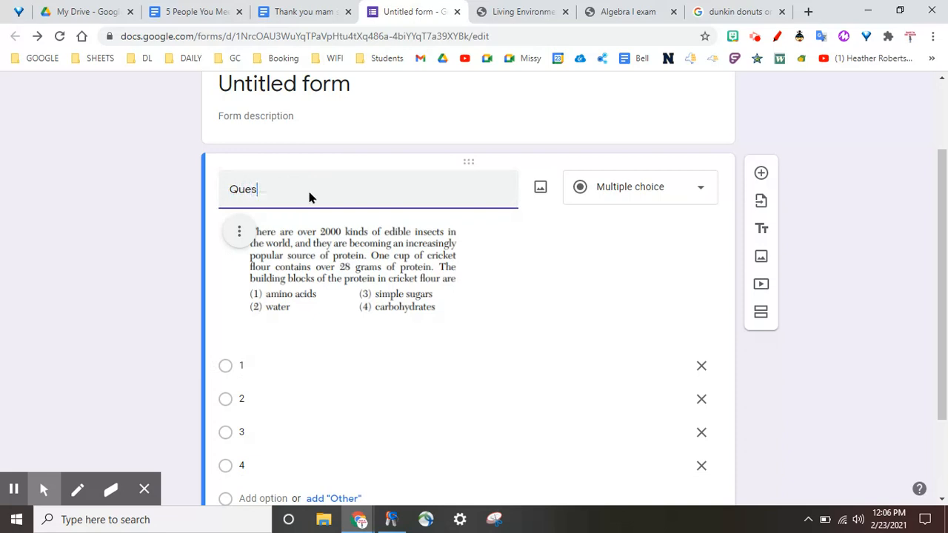
pyautogui.write('tion 1')
pyautogui.click(103, 253)
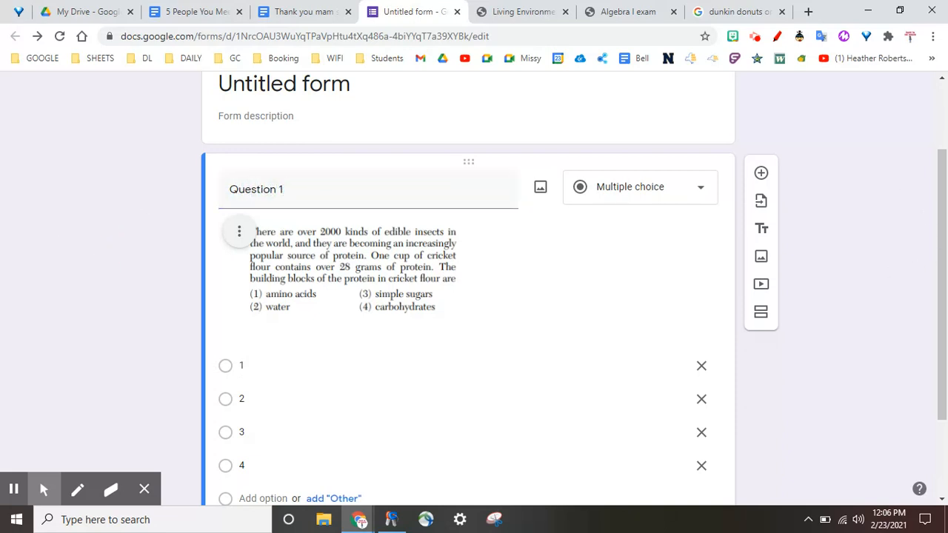
# Step: Set the answer key for Question 1 to option 1 as the correct answer, worth 1 point
pyautogui.scroll(-2, 570, 334)
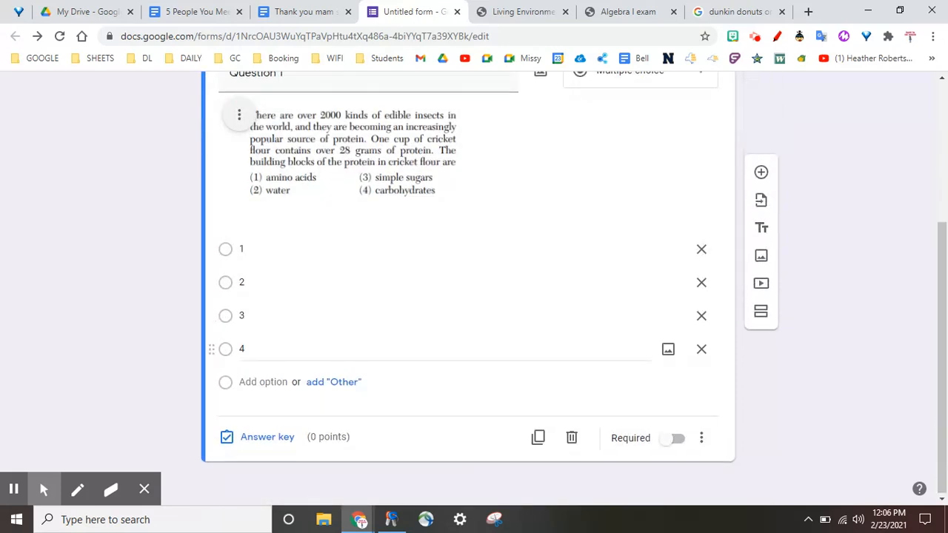
pyautogui.click(253, 436)
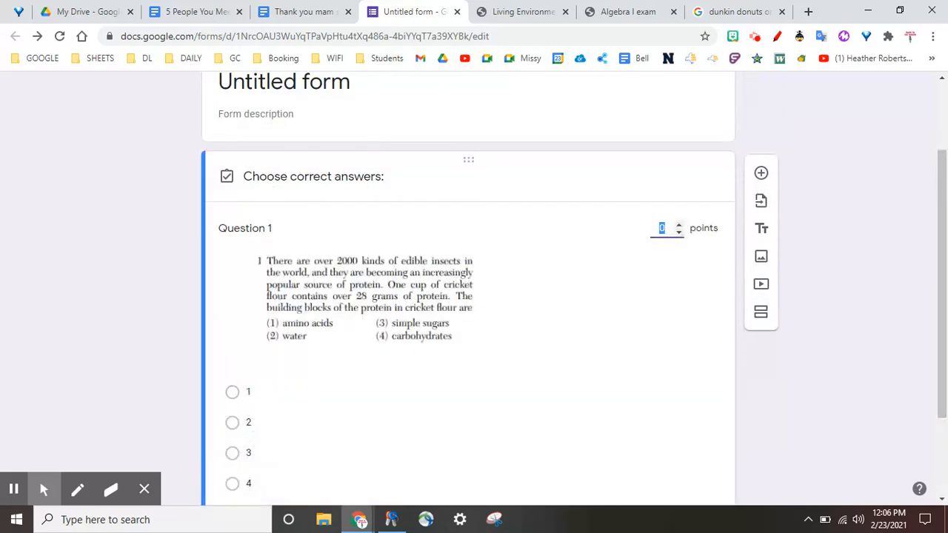
pyautogui.click(679, 224)
pyautogui.scroll(-2, 553, 268)
pyautogui.click(232, 270)
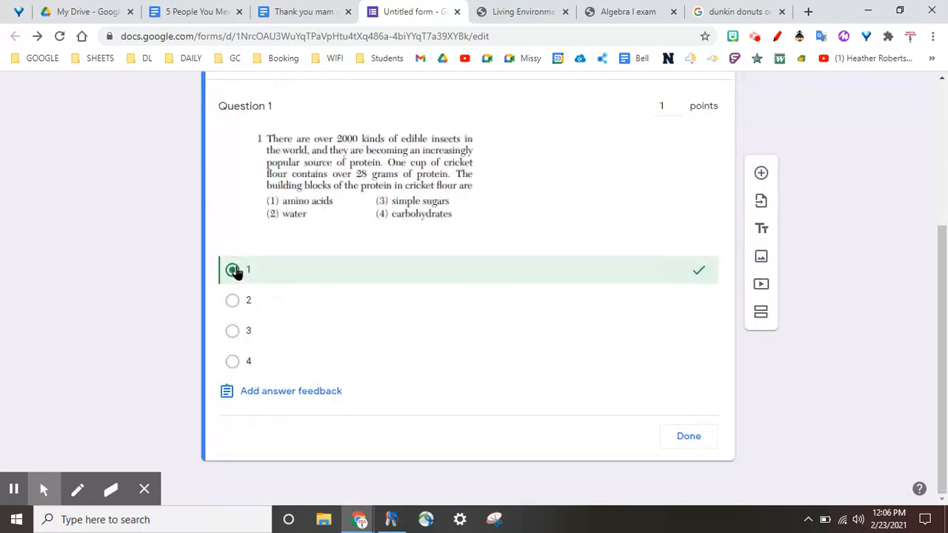
pyautogui.click(271, 396)
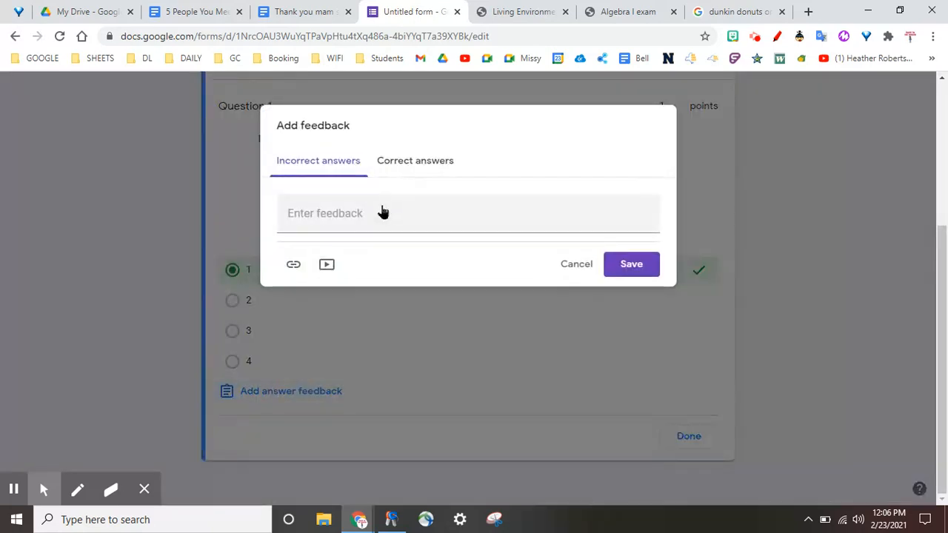
pyautogui.click(580, 266)
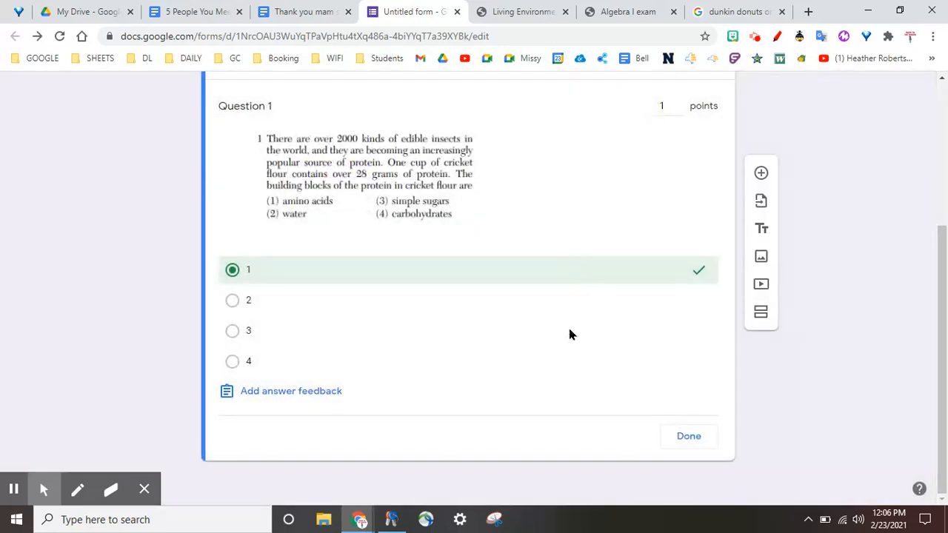
pyautogui.scroll(2, 569, 333)
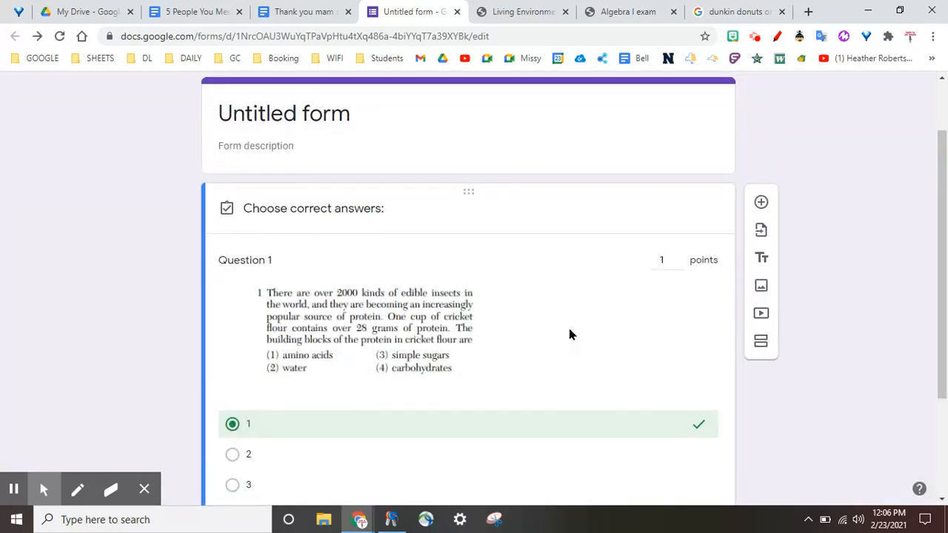
pyautogui.scroll(-2, 569, 334)
pyautogui.click(689, 439)
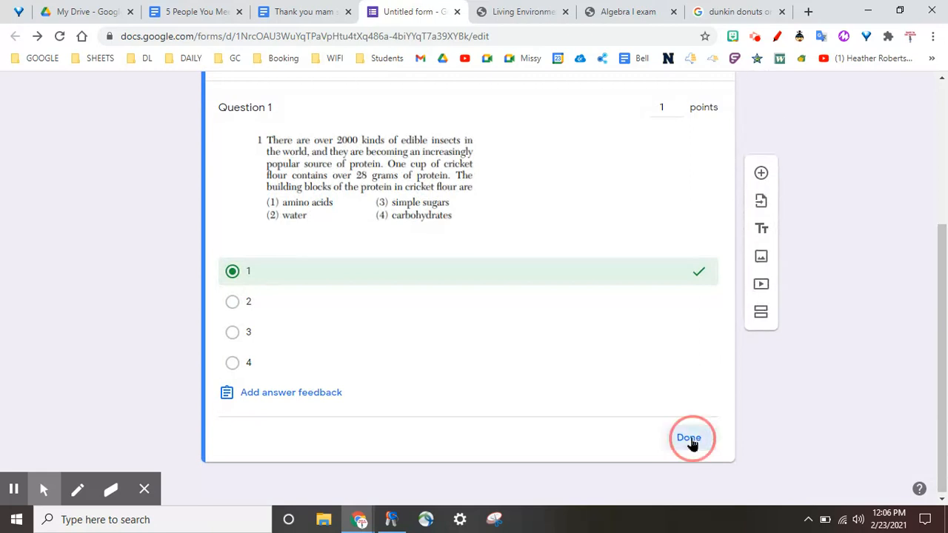
# Step: Preview the form as a respondent and try selecting answers 1 and 2 for Question 1
pyautogui.scroll(2, 884, 326)
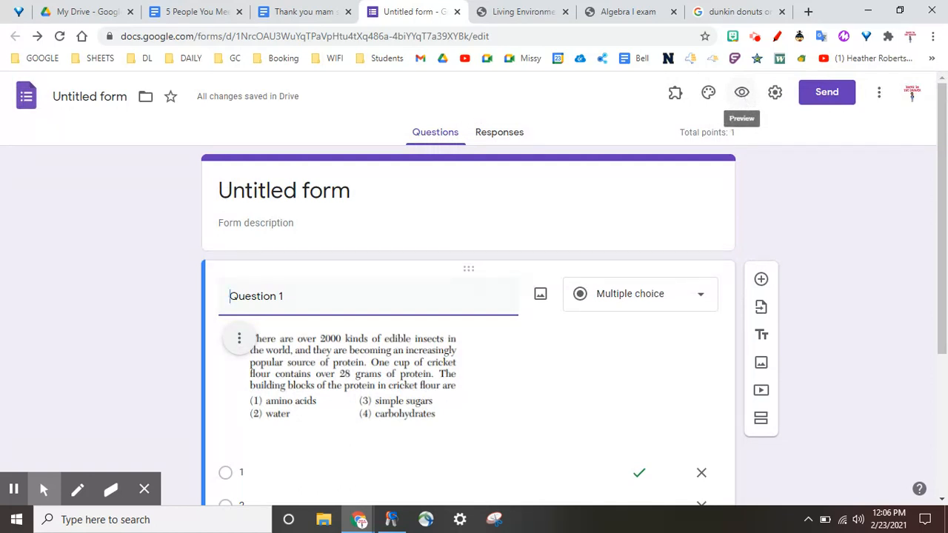
pyautogui.click(742, 92)
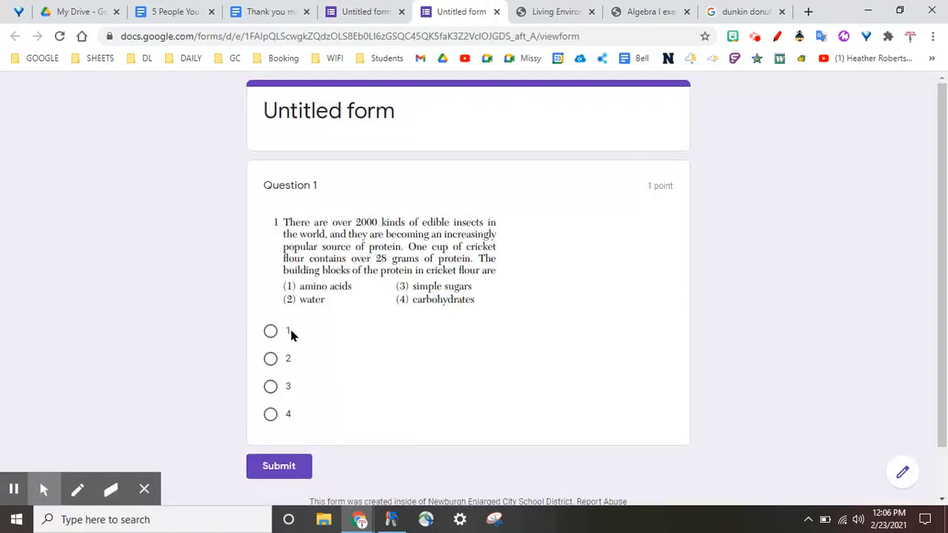
pyautogui.click(271, 332)
pyautogui.click(271, 360)
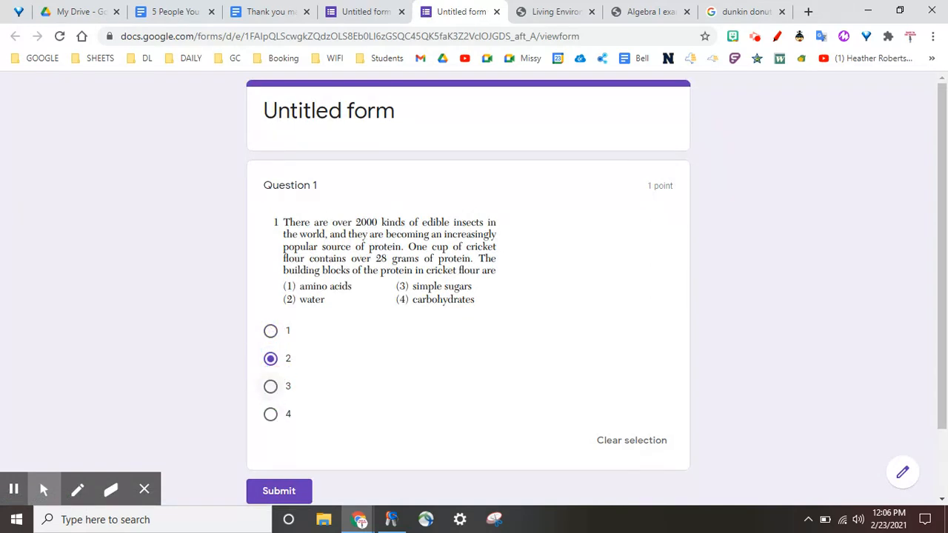
# Step: Return to the form editor and add a new multiple-choice question below Question 1
pyautogui.click(362, 12)
pyautogui.scroll(-2, 115, 342)
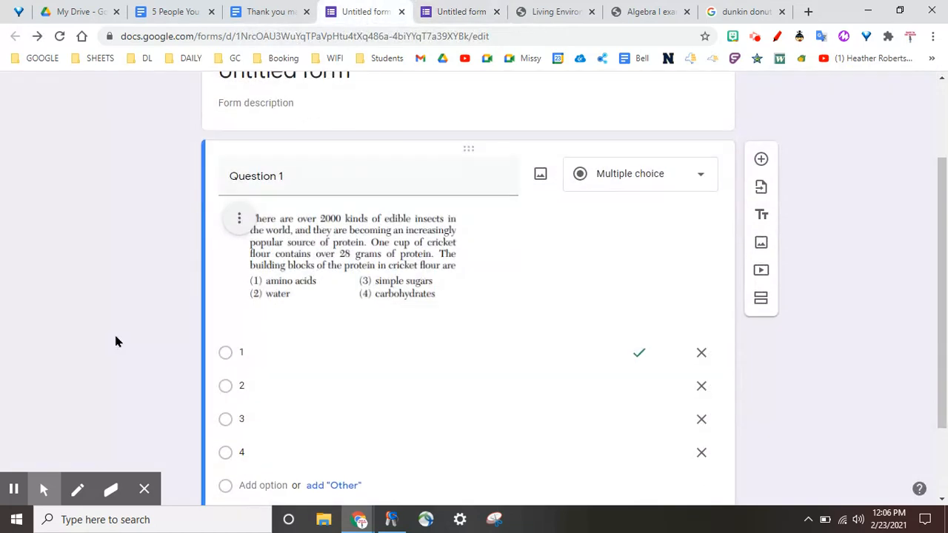
pyautogui.scroll(-2, 632, 181)
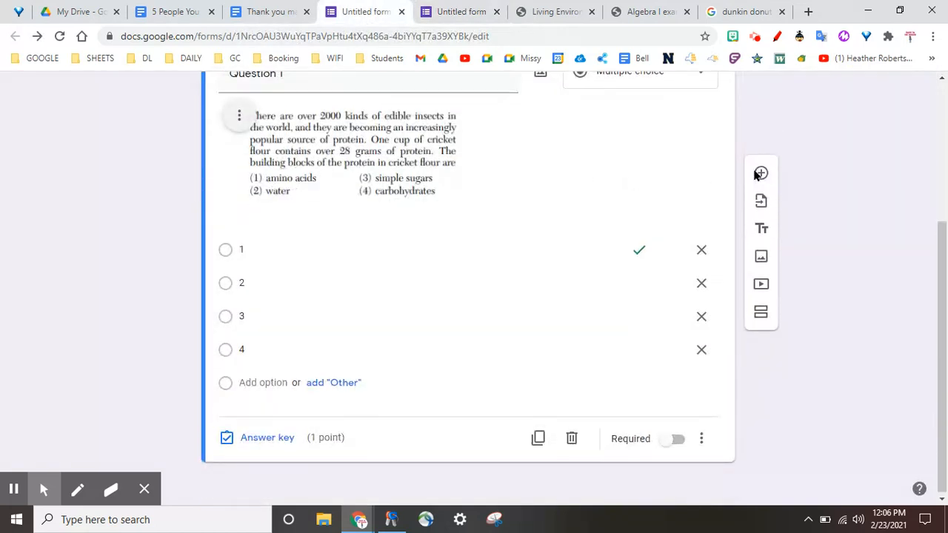
pyautogui.click(759, 173)
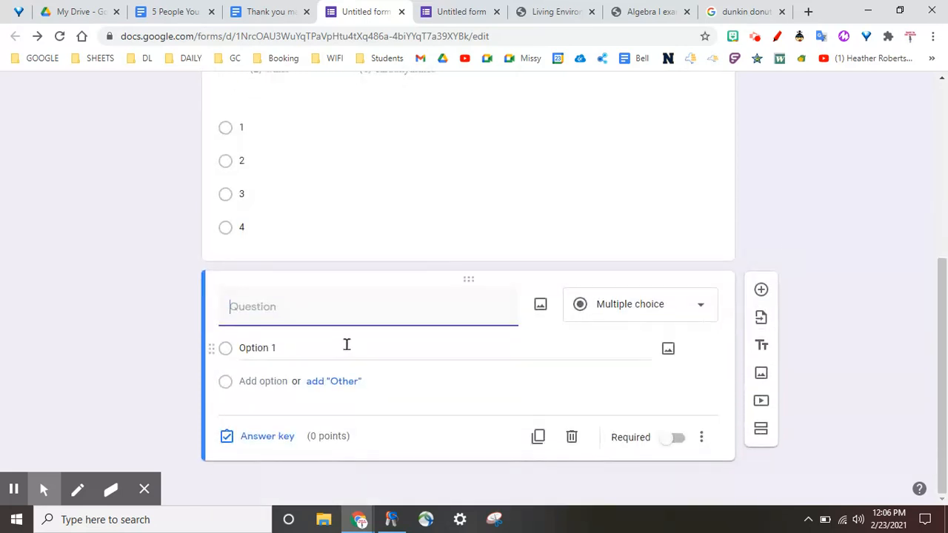
pyautogui.click(148, 492)
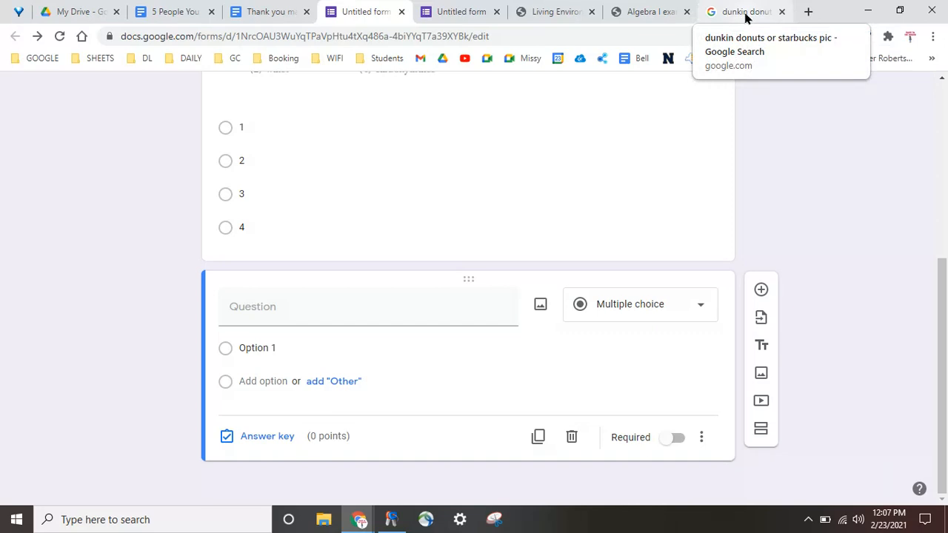
pyautogui.click(545, 12)
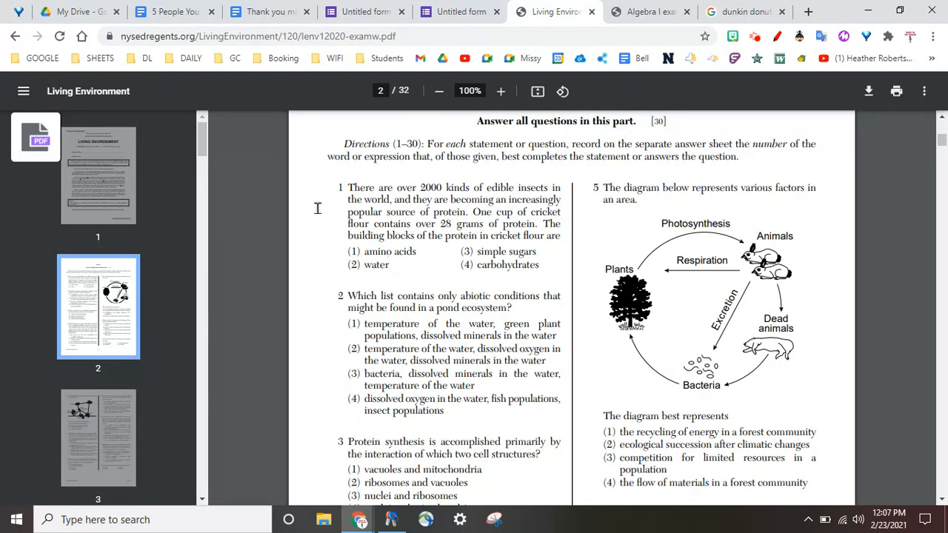
pyautogui.click(753, 11)
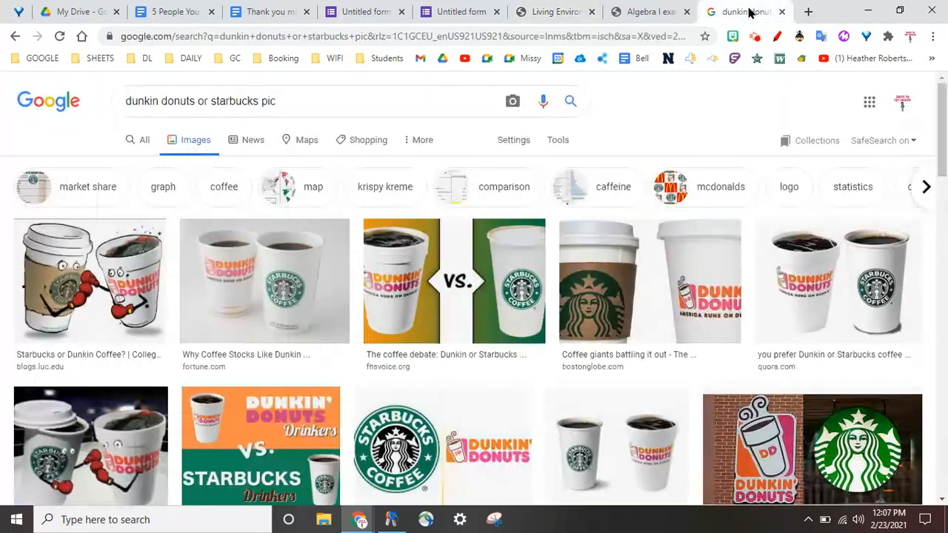
pyautogui.click(180, 15)
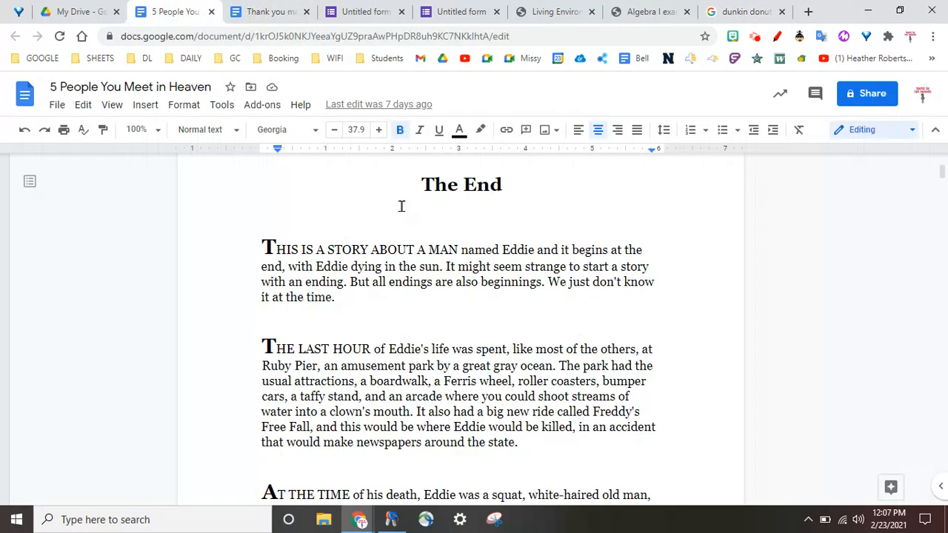
# Step: Switch to the dunkin donuts or starbucks image search and snip the "VS." picture of the two cups with the Snipping Tool
pyautogui.click(738, 12)
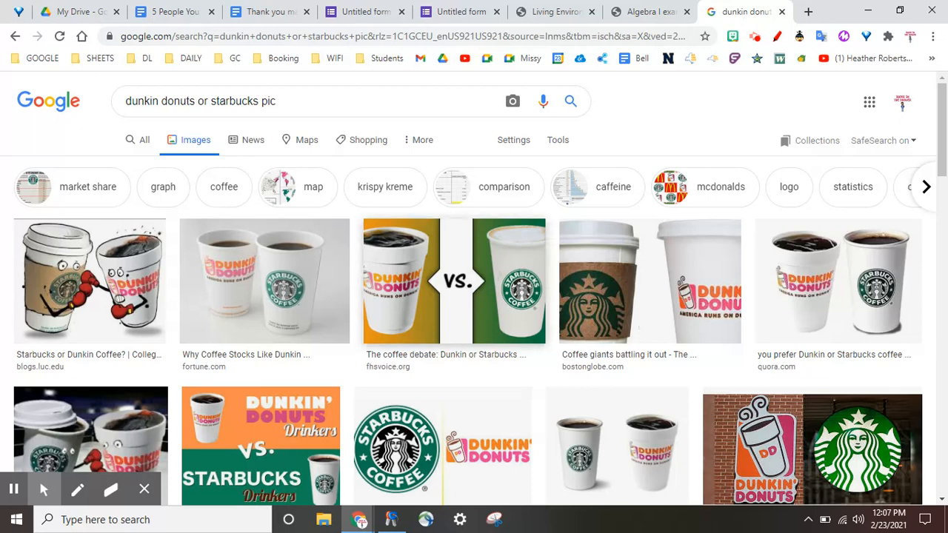
pyautogui.click(494, 519)
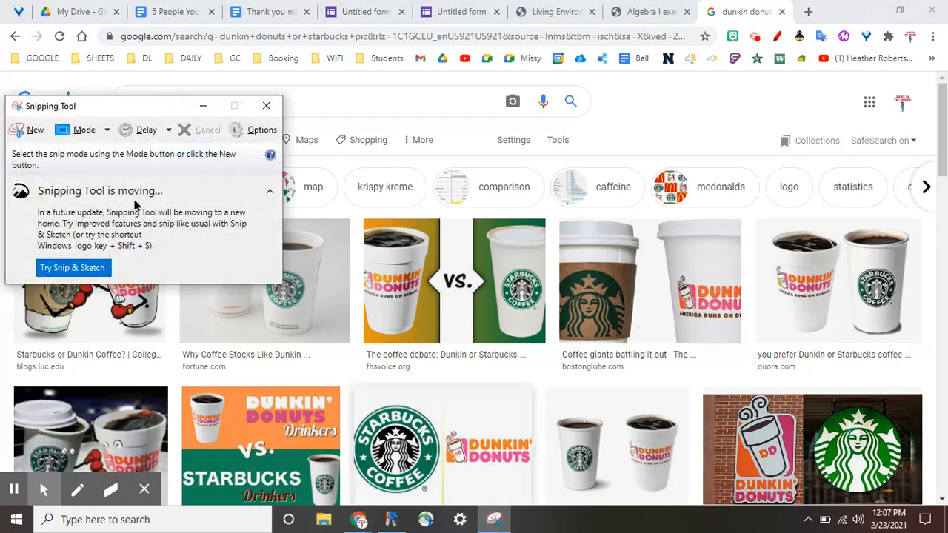
pyautogui.click(22, 131)
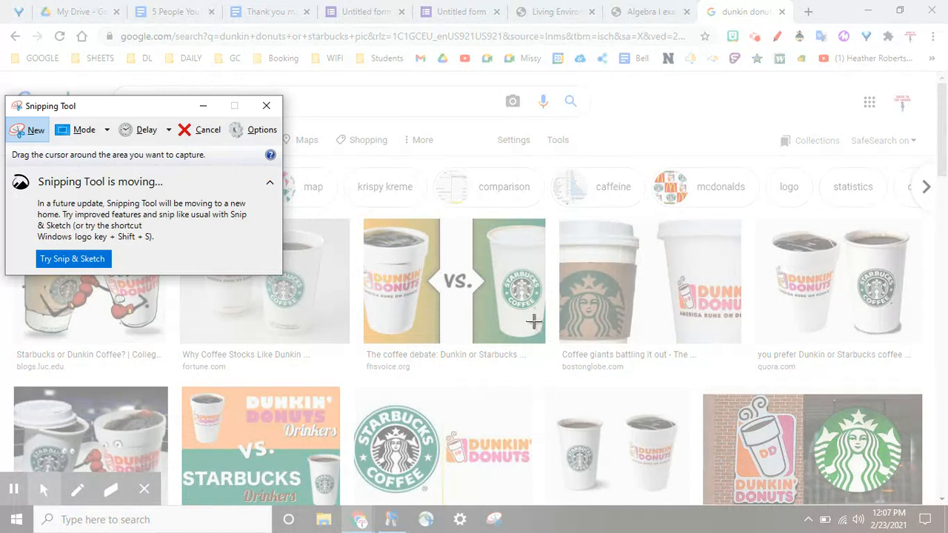
pyautogui.moveTo(356, 216); pyautogui.dragTo(553, 348)
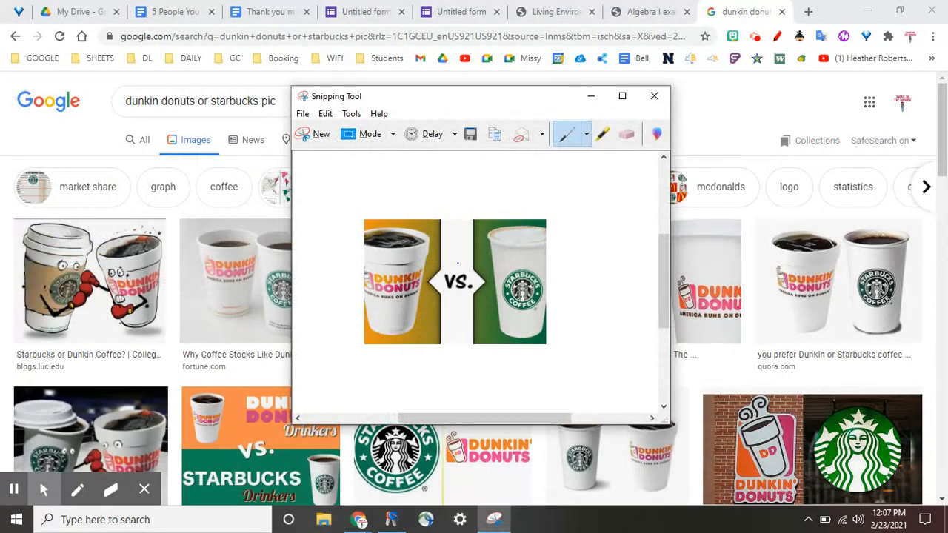
# Step: Save the snip as a PNG named "dd or starbucks" in Downloads
pyautogui.click(303, 115)
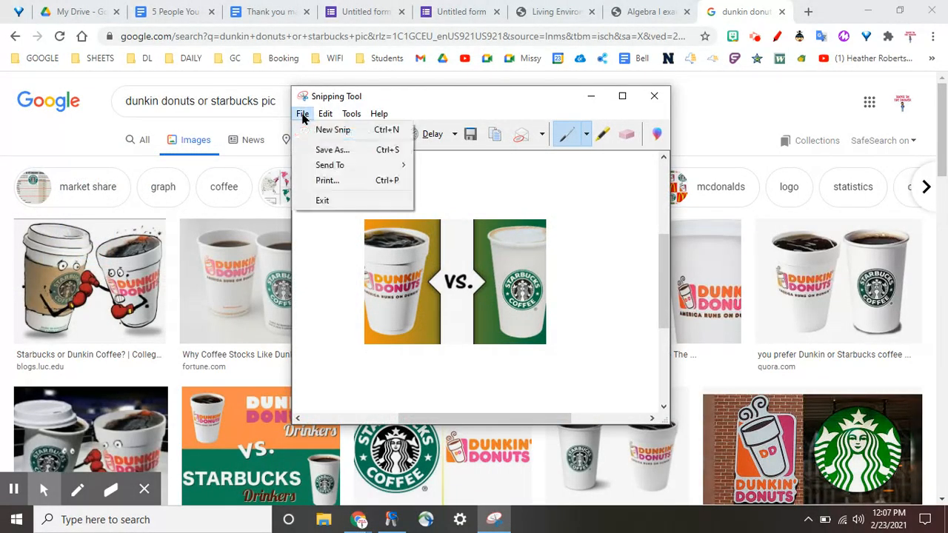
pyautogui.click(328, 153)
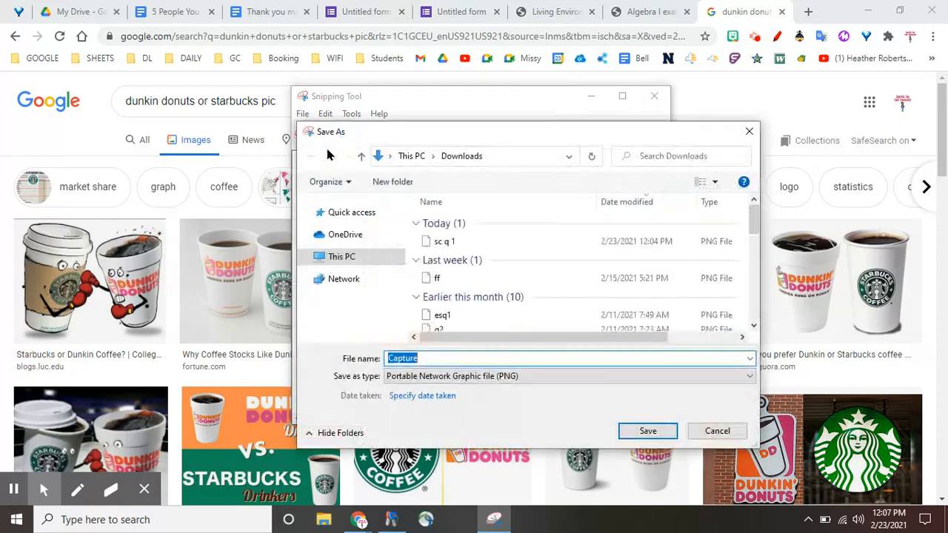
pyautogui.write('dd or starbucks')
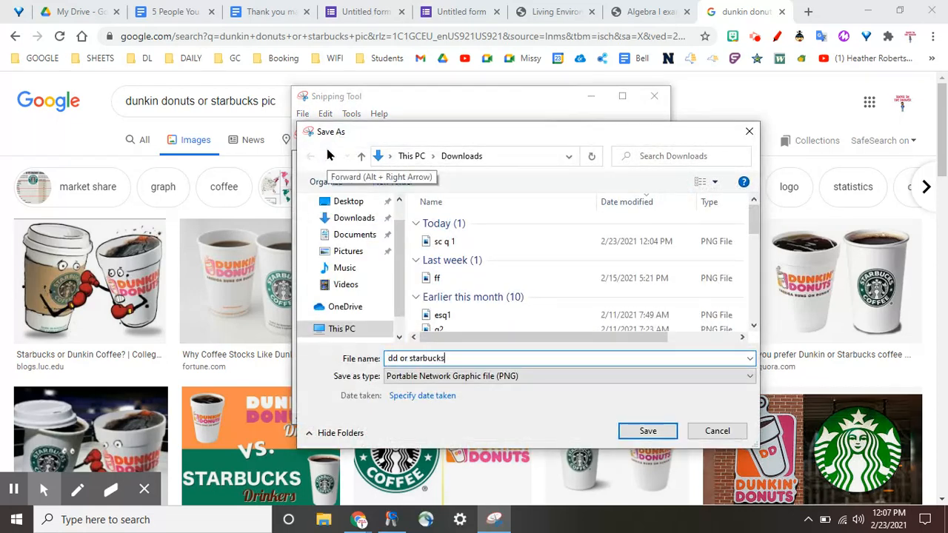
pyautogui.click(647, 431)
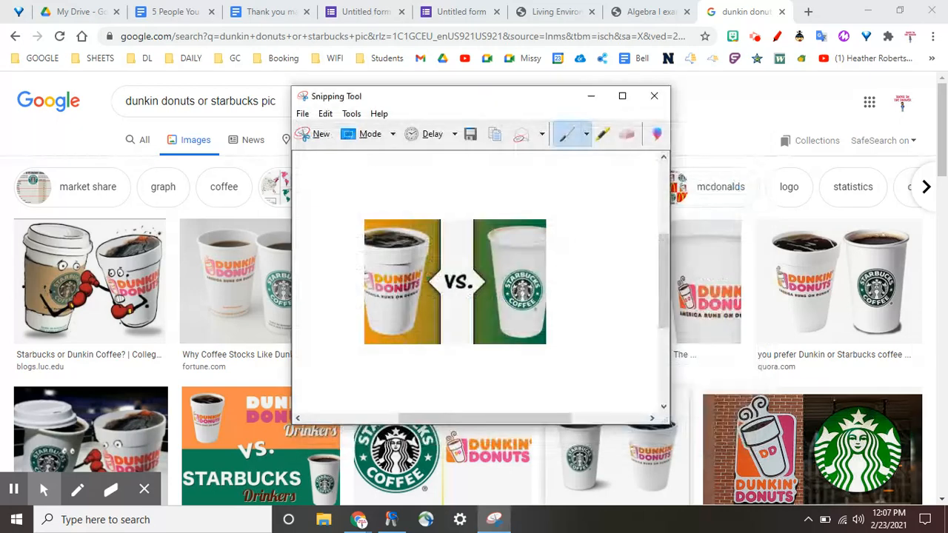
# Step: Return to the form editor and upload the "dd or starbucks" image from Downloads into the new question
pyautogui.click(345, 9)
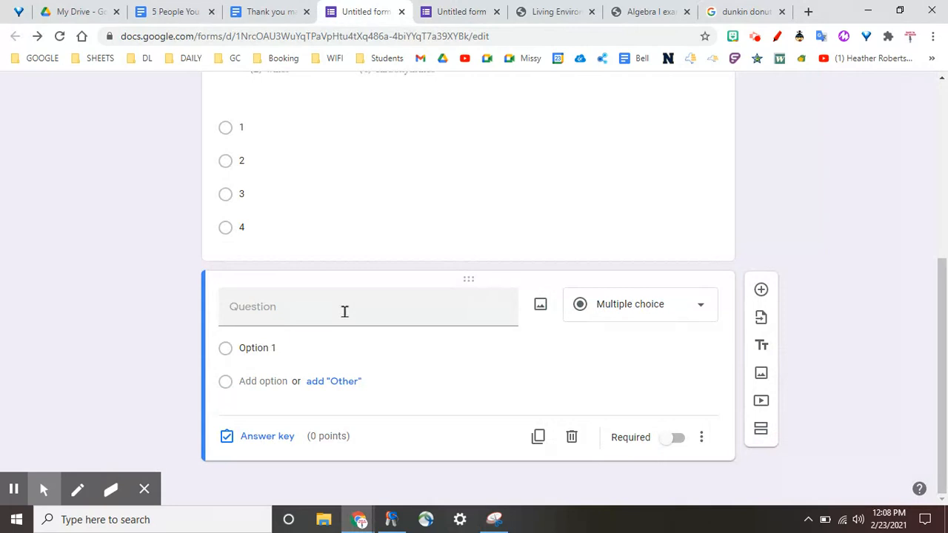
pyautogui.click(541, 305)
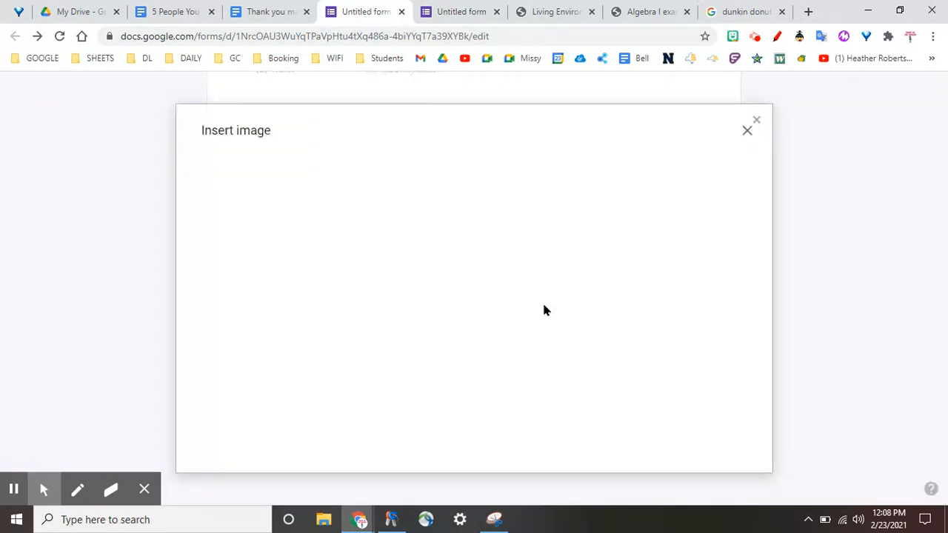
pyautogui.click(487, 374)
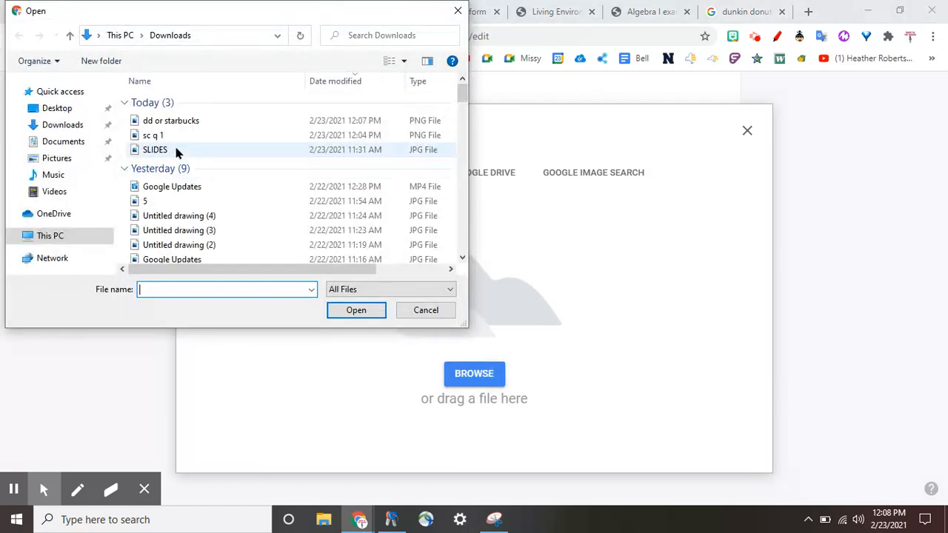
pyautogui.doubleClick(183, 122)
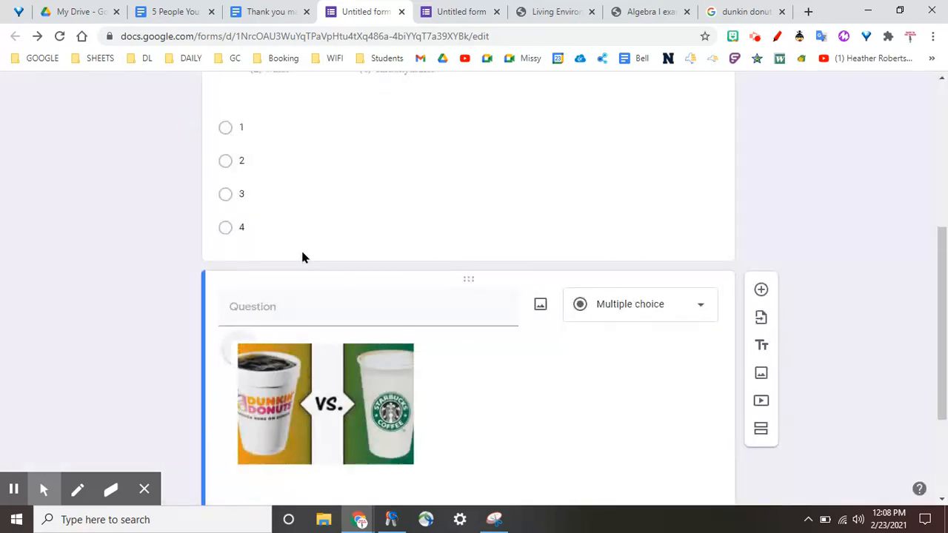
# Step: Enter "Which is better?" as the text of the new question
pyautogui.click(290, 305)
pyautogui.write('Which is b')
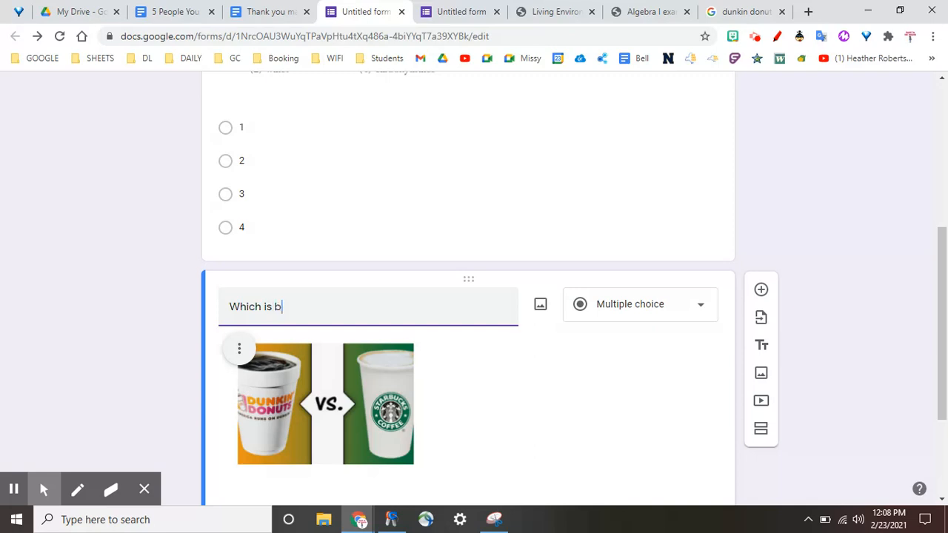
pyautogui.write('etter?')
# Step: Give the "Which is better?" question two answer options, "Starbucks" and "D and D"
pyautogui.scroll(-2, 277, 362)
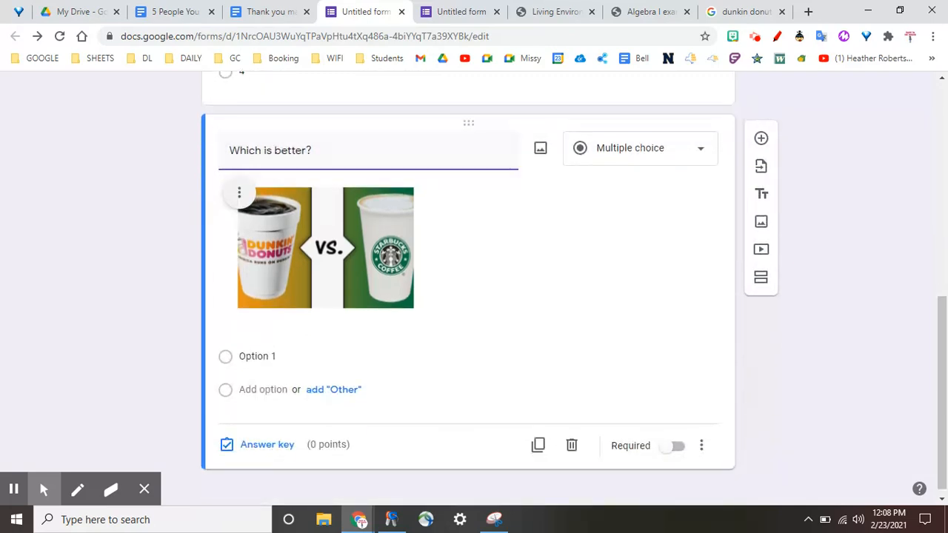
pyautogui.click(277, 357)
pyautogui.write('Starbucks')
pyautogui.press('Return')
pyautogui.write('D and D')
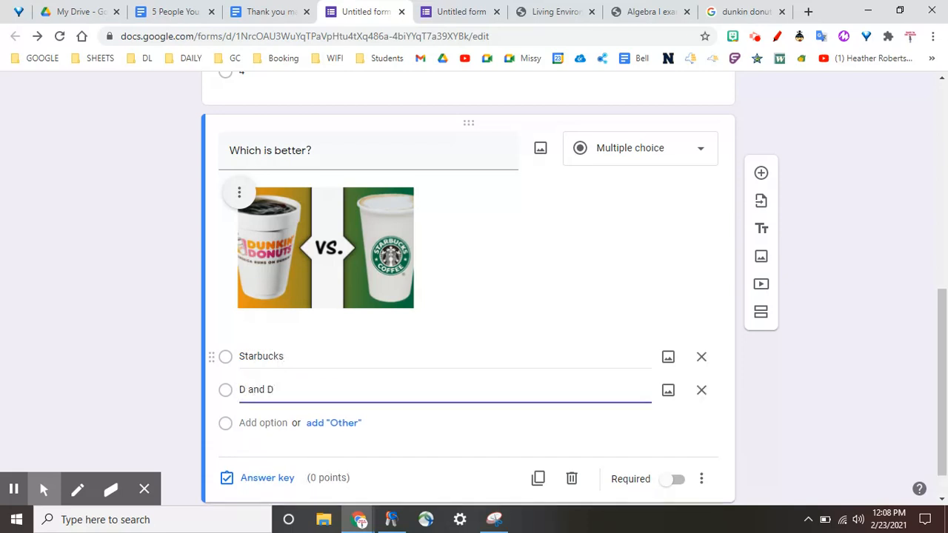
# Step: Preview the form to check both picture questions as respondents see them, and close the preview
pyautogui.click(825, 343)
pyautogui.scroll(10, 849, 276)
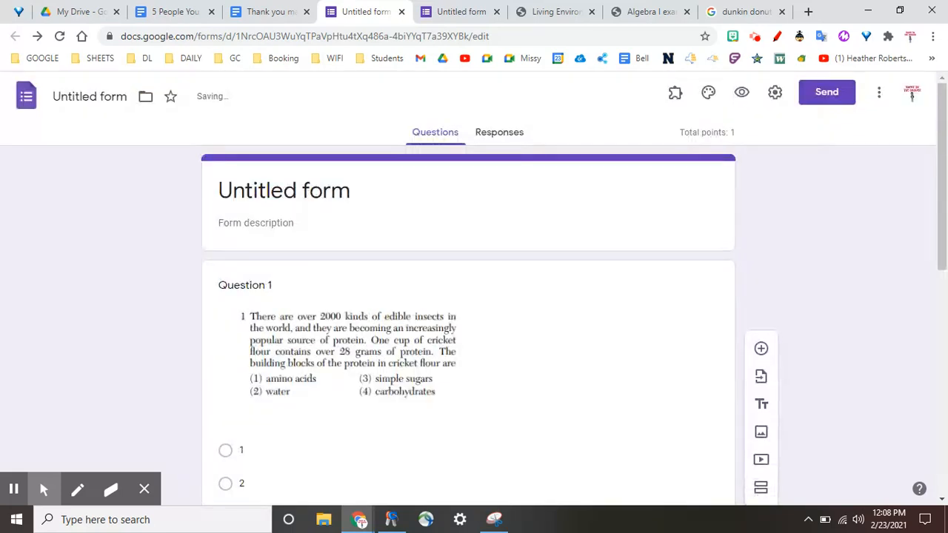
pyautogui.click(741, 92)
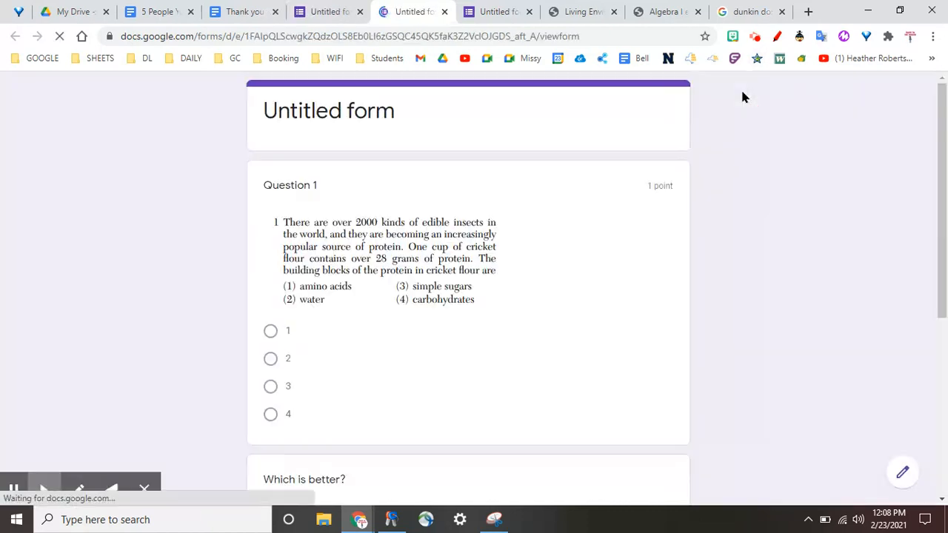
pyautogui.scroll(-4, 381, 298)
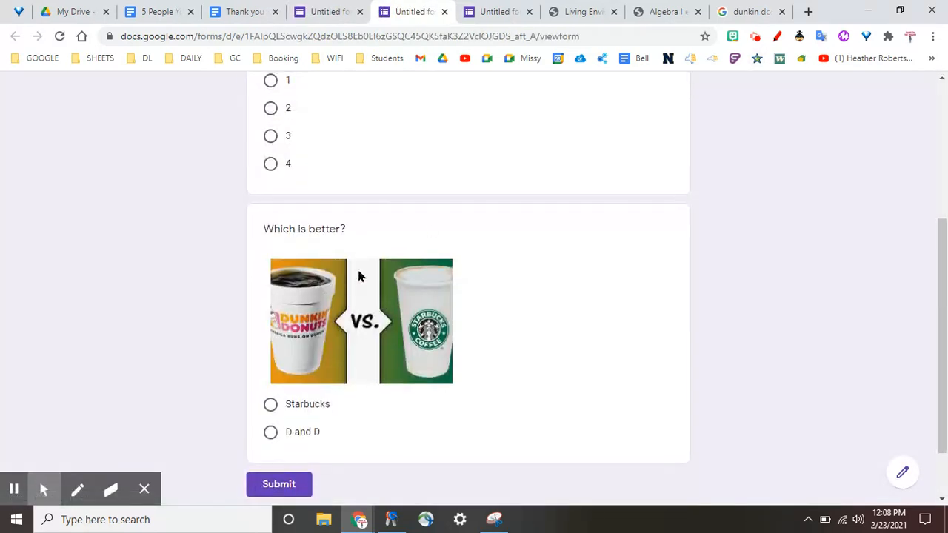
pyautogui.scroll(3, 357, 377)
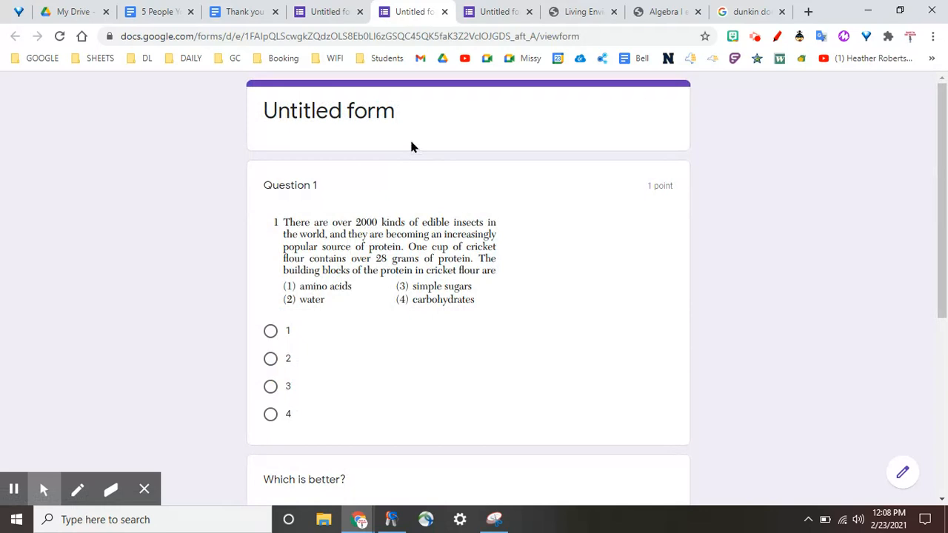
pyautogui.click(445, 14)
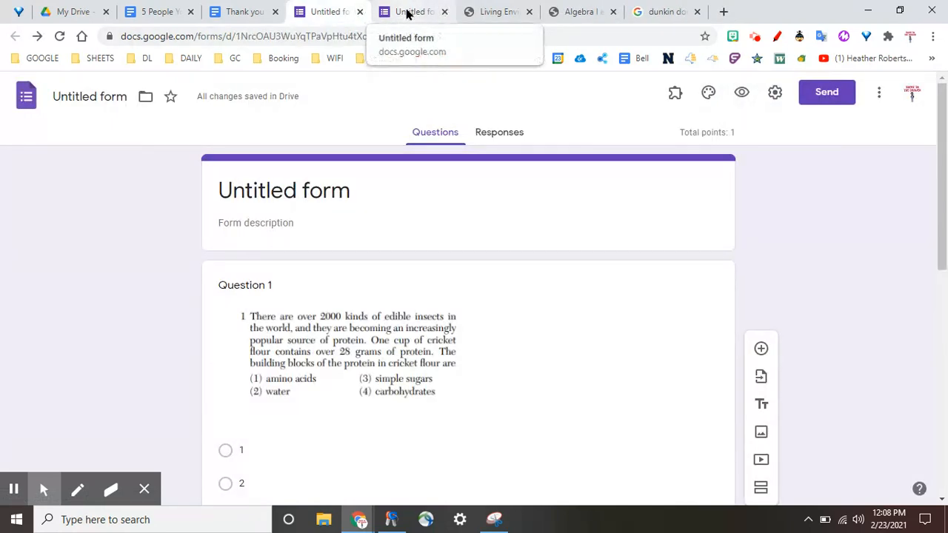
# Step: Look through the "Thank you mam study packet" document for the Guided Questions section
pyautogui.click(242, 14)
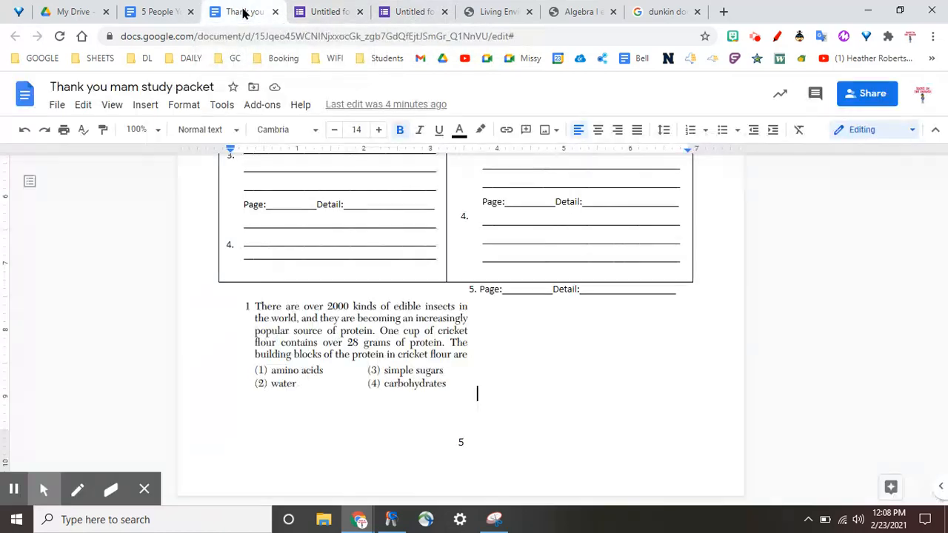
pyautogui.scroll(7, 347, 330)
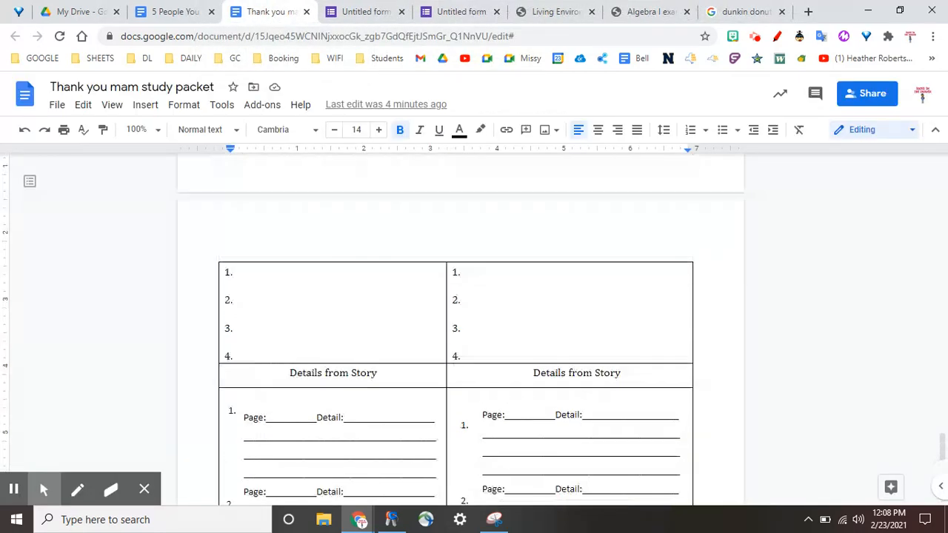
pyautogui.scroll(10, 459, 331)
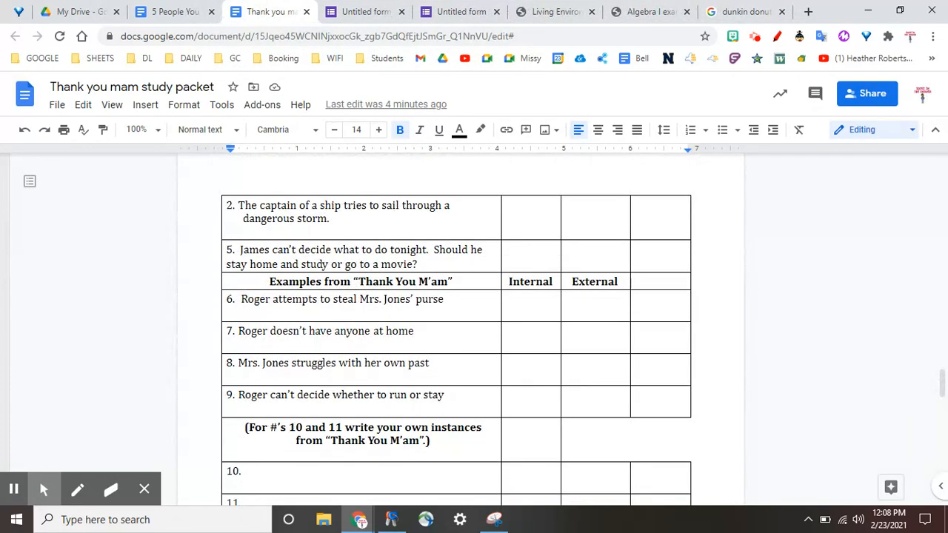
pyautogui.scroll(5, 460, 331)
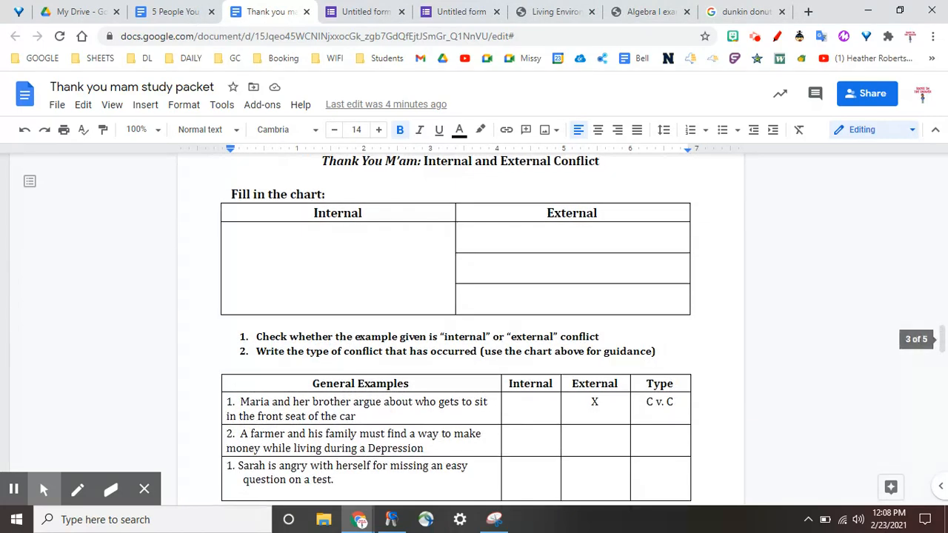
pyautogui.scroll(-3, 460, 331)
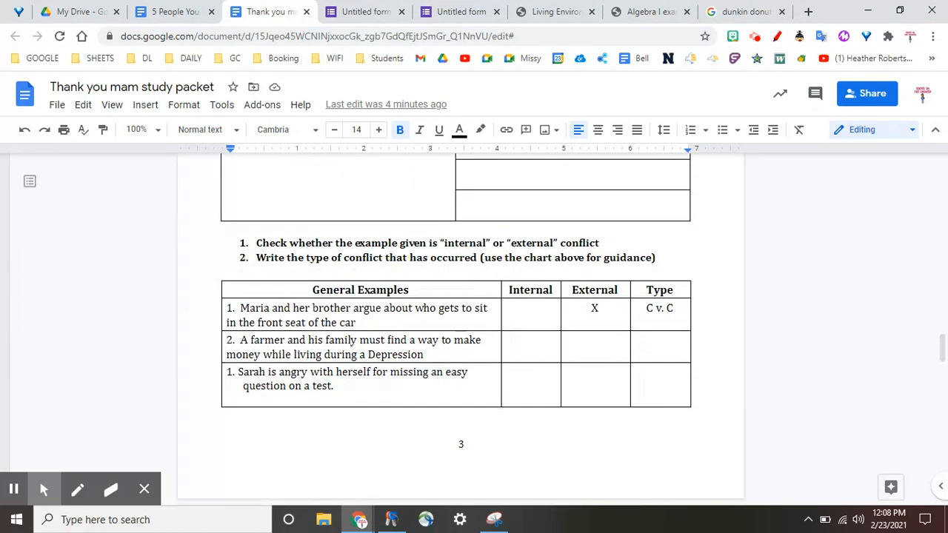
pyautogui.scroll(6, 459, 331)
pyautogui.scroll(5, 460, 331)
pyautogui.scroll(5, 459, 326)
pyautogui.scroll(-4, 459, 326)
pyautogui.scroll(1, 459, 326)
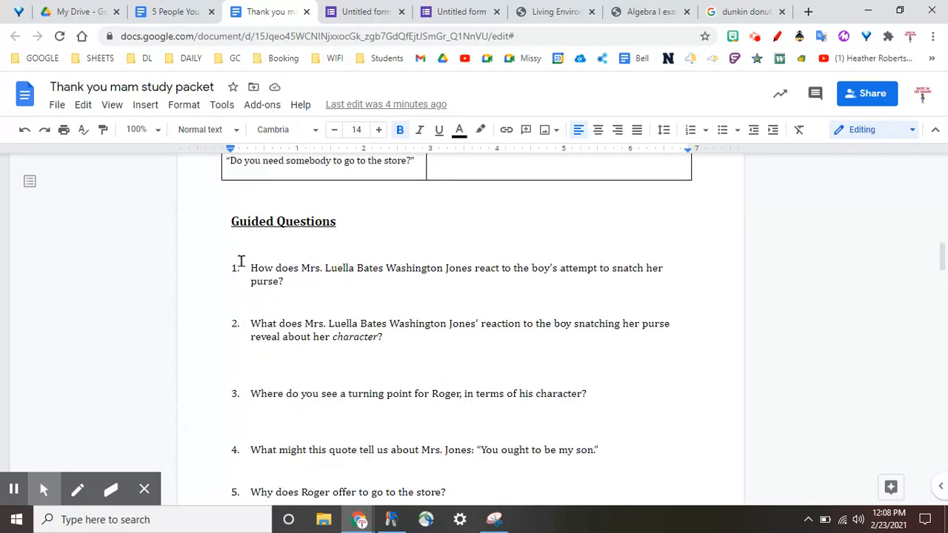
pyautogui.scroll(3, 328, 269)
pyautogui.scroll(-3, 459, 326)
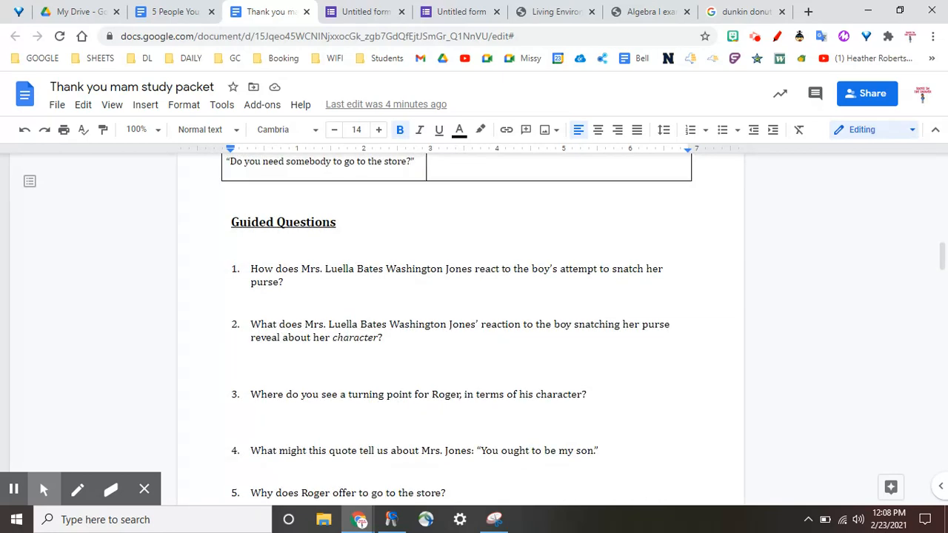
# Step: Switch to the Snipping Tool and capture a new snip of question 1 under Guided Questions
pyautogui.click(494, 522)
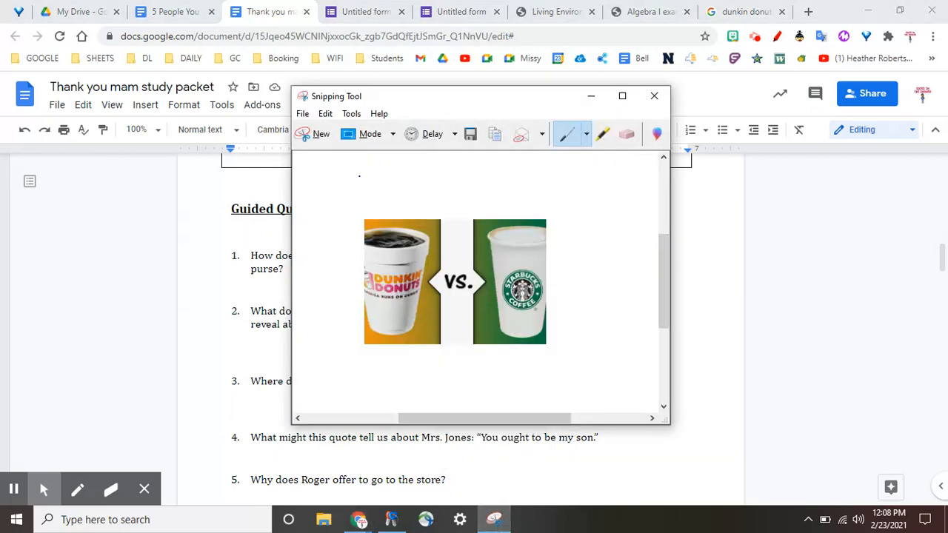
pyautogui.click(311, 134)
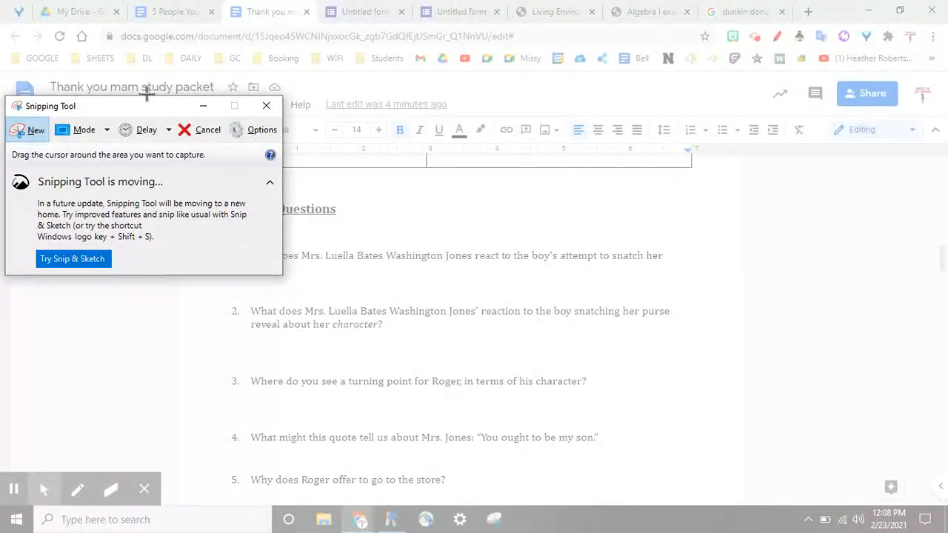
pyautogui.moveTo(159, 111); pyautogui.dragTo(91, 17)
pyautogui.moveTo(219, 240); pyautogui.dragTo(695, 263)
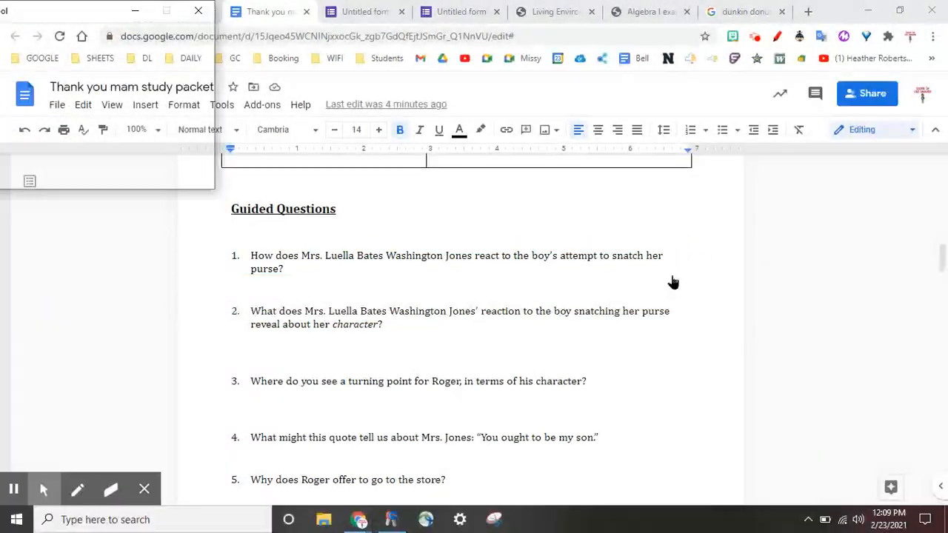
# Step: Save the snip as a PNG named "q3" in Downloads
pyautogui.rightClick(495, 274)
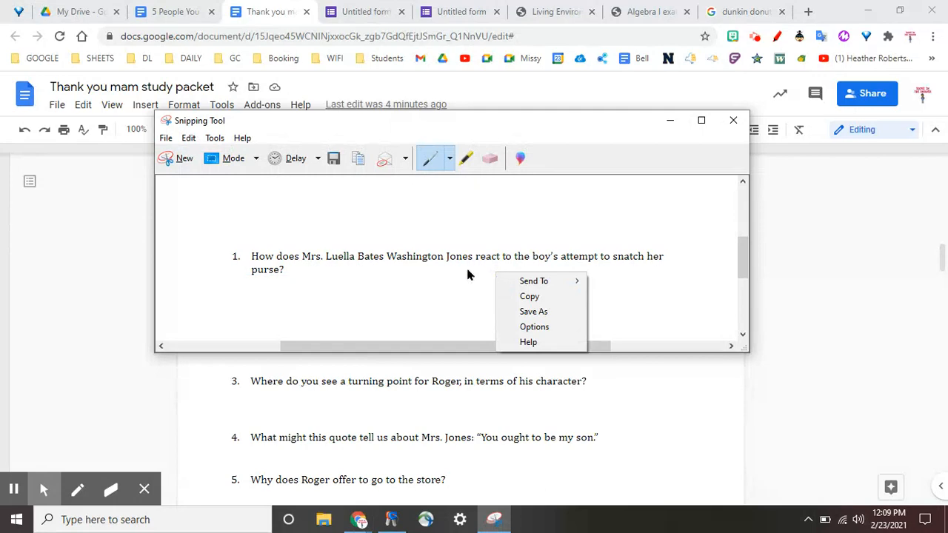
pyautogui.click(167, 139)
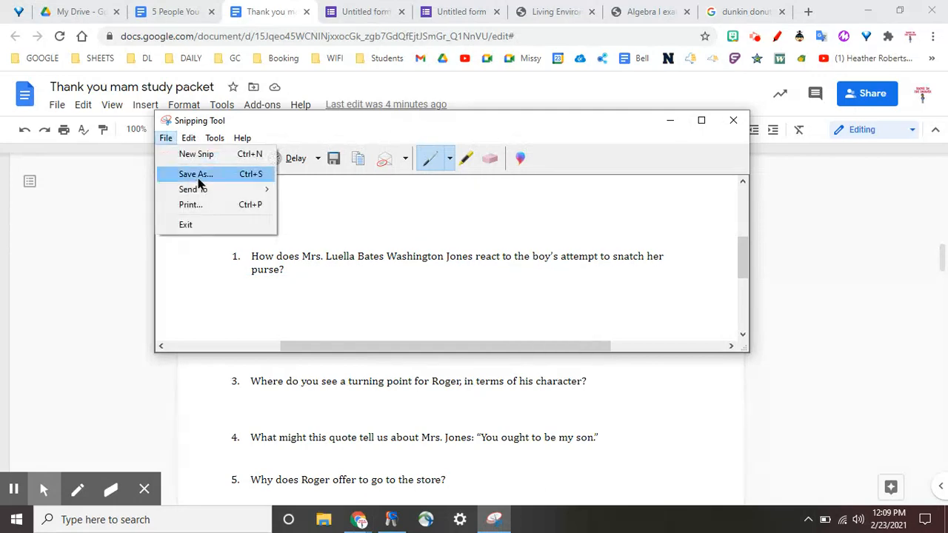
pyautogui.click(197, 180)
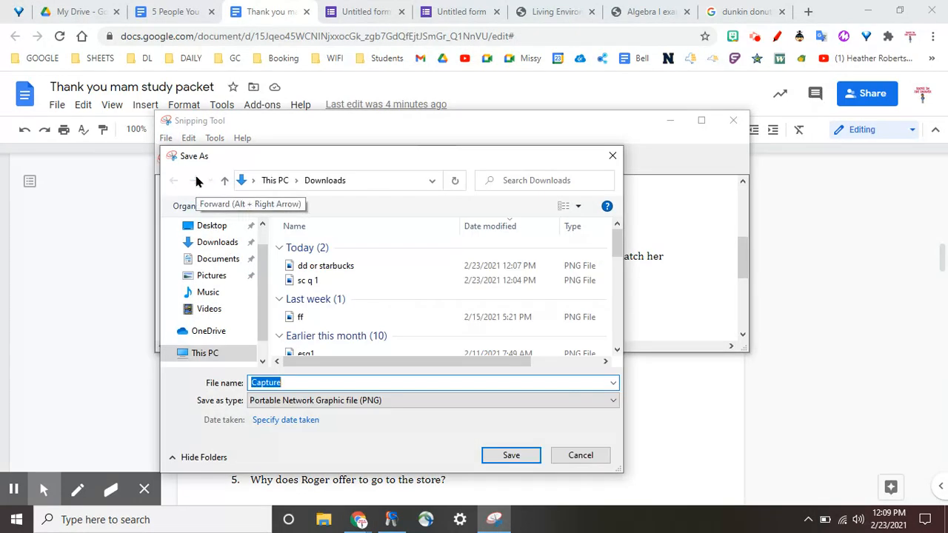
pyautogui.write('q3')
pyautogui.click(503, 458)
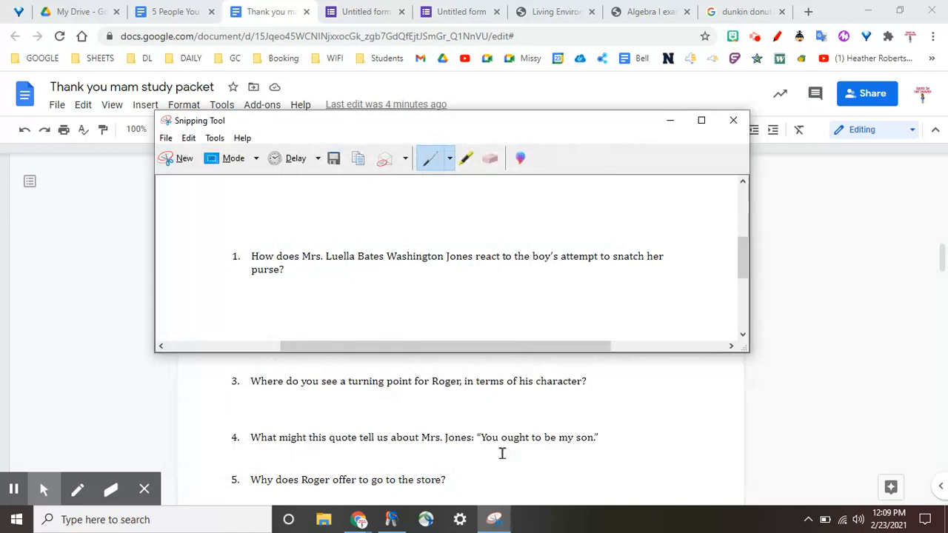
# Step: Return to the form editor and add a new question below "Which is better?"
pyautogui.click(369, 11)
pyautogui.scroll(-7, 315, 271)
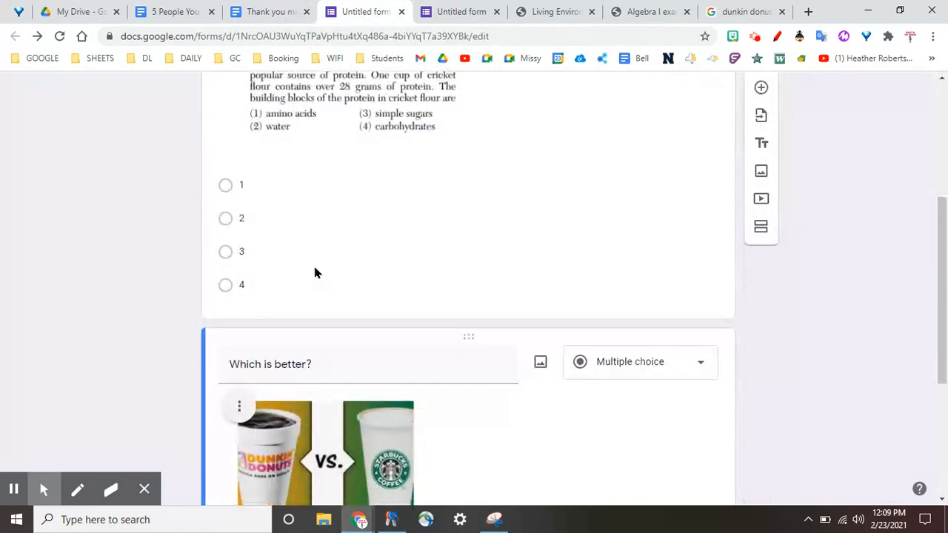
pyautogui.click(760, 173)
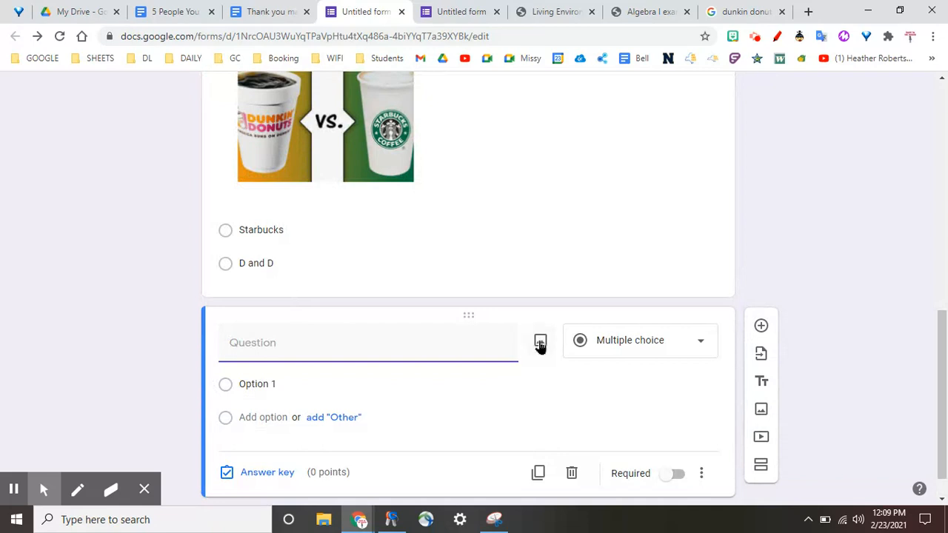
# Step: Upload the "q3" image from Downloads into the new question and set its type to Short answer
pyautogui.click(540, 342)
pyautogui.click(466, 374)
pyautogui.doubleClick(150, 123)
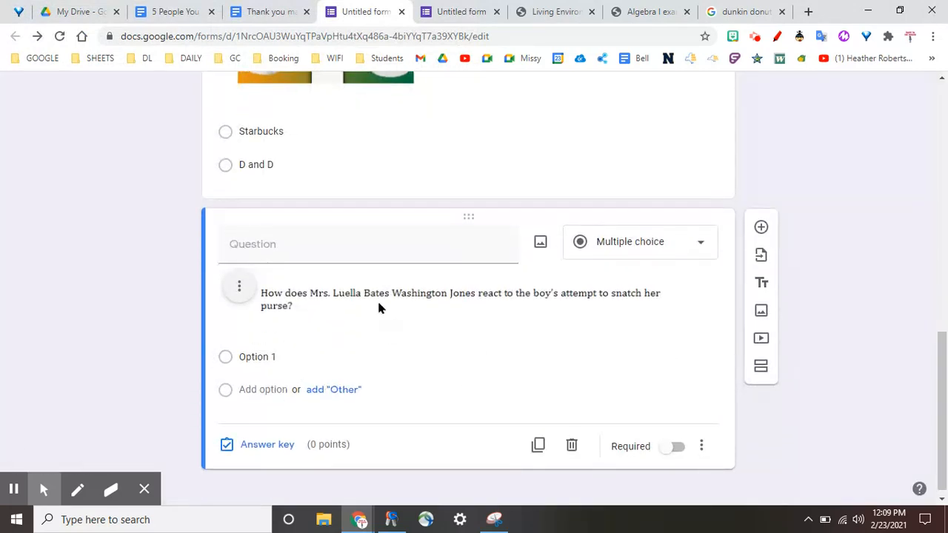
pyautogui.click(666, 238)
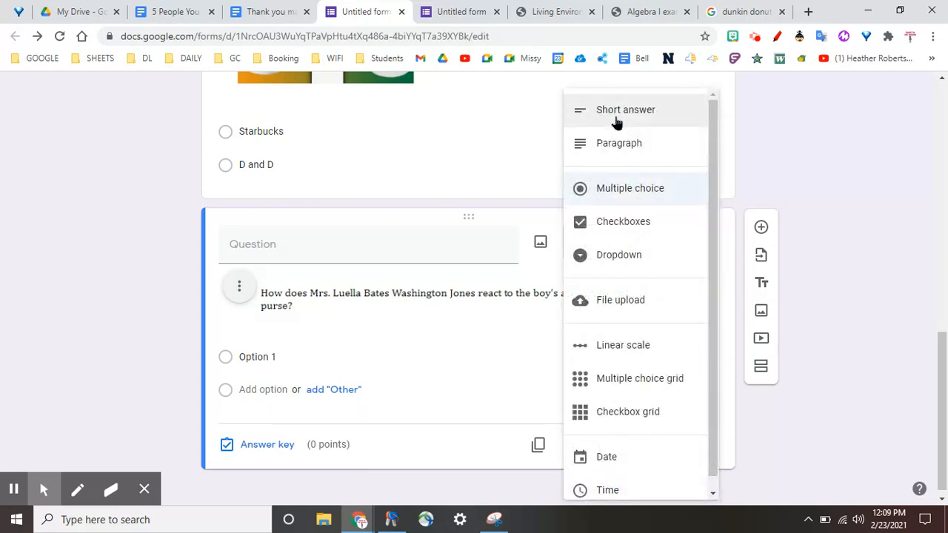
pyautogui.click(616, 118)
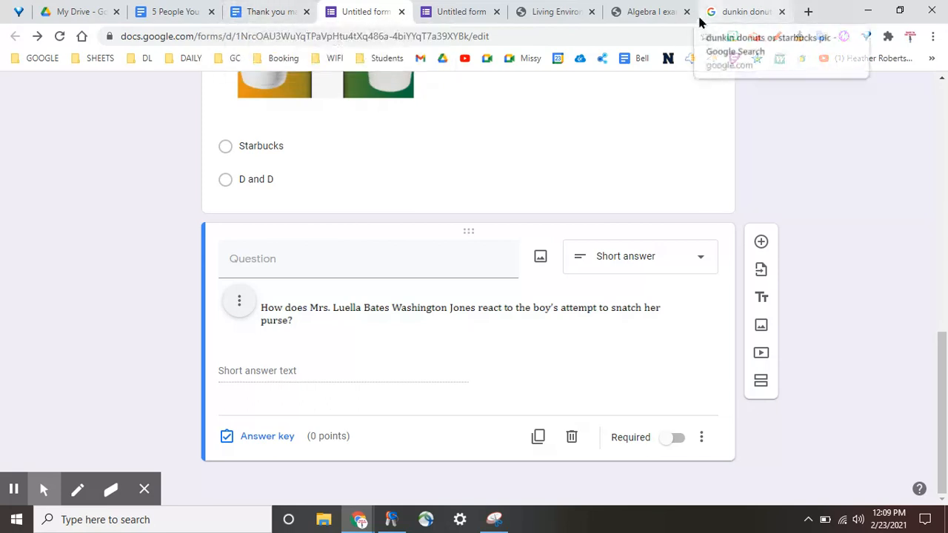
# Step: Switch to the Algebra I exam PDF and bring up questions 1 and 2 on page 2
pyautogui.click(660, 13)
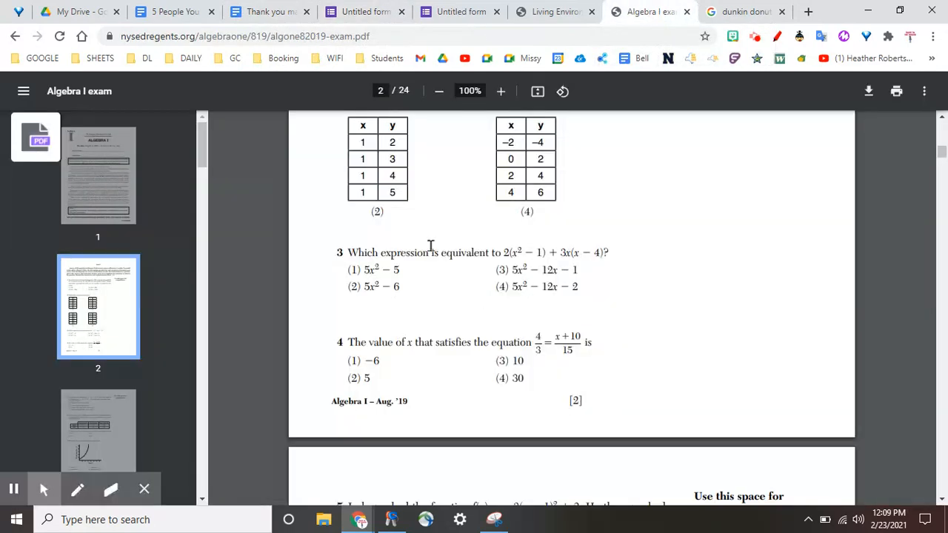
pyautogui.scroll(4, 453, 236)
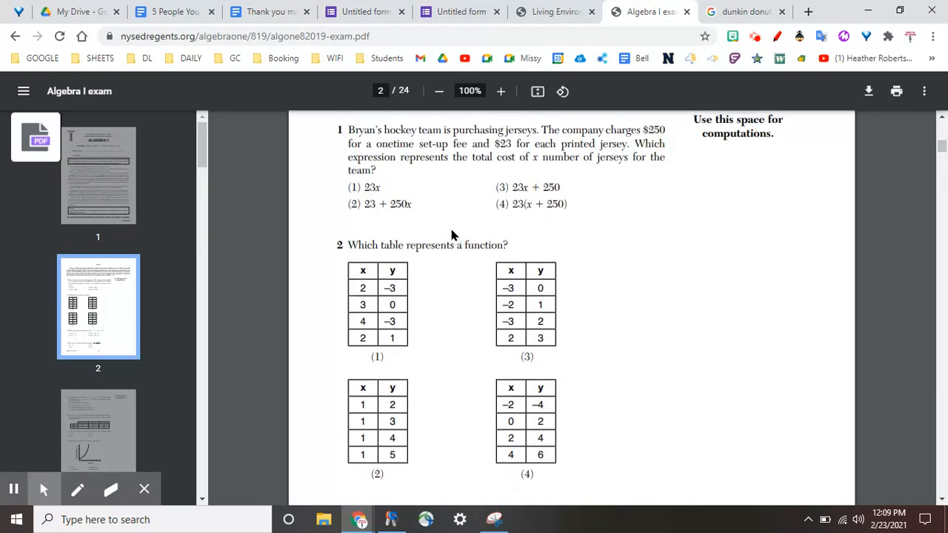